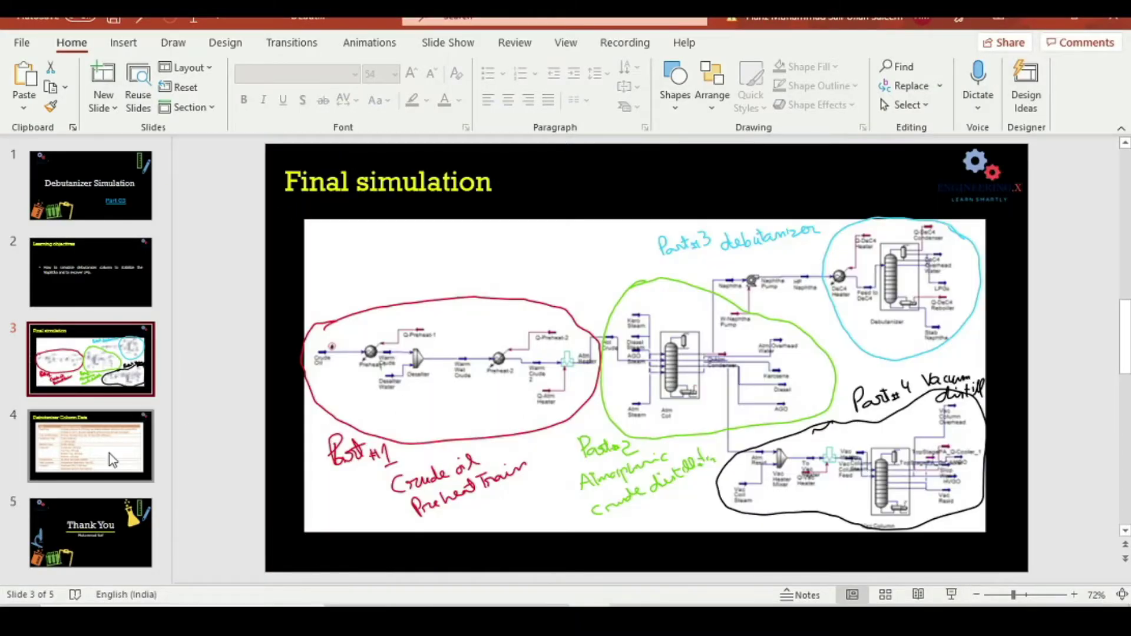
Review slide 4, Debutanizer Column Data, then bring up the HYSYS unit operations palette
left_click(113, 460)
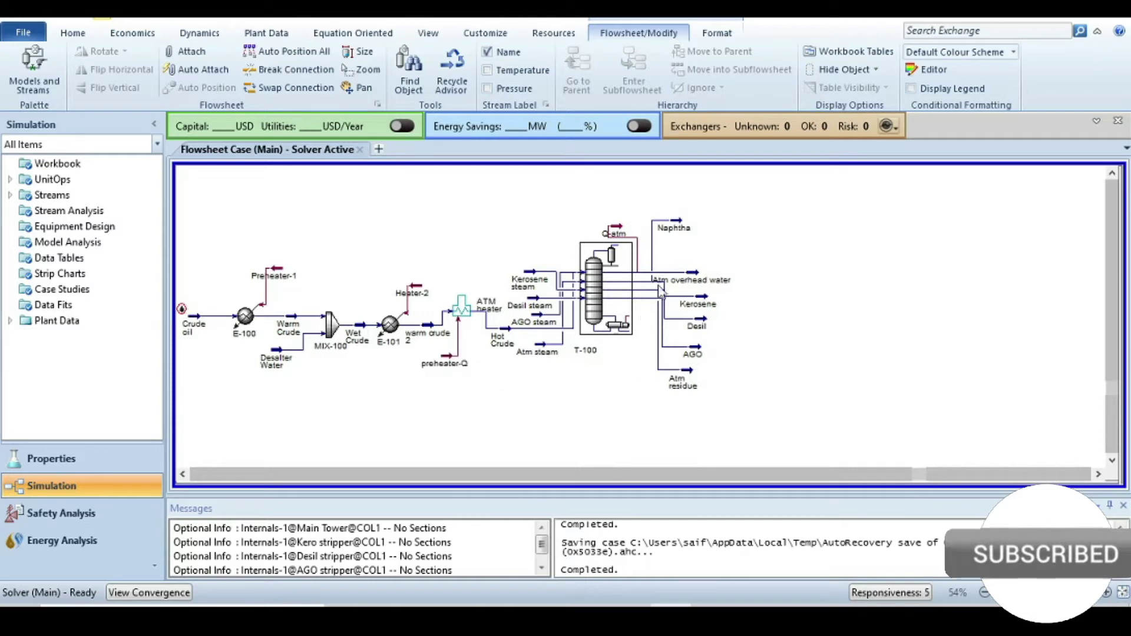
left_click(30, 82)
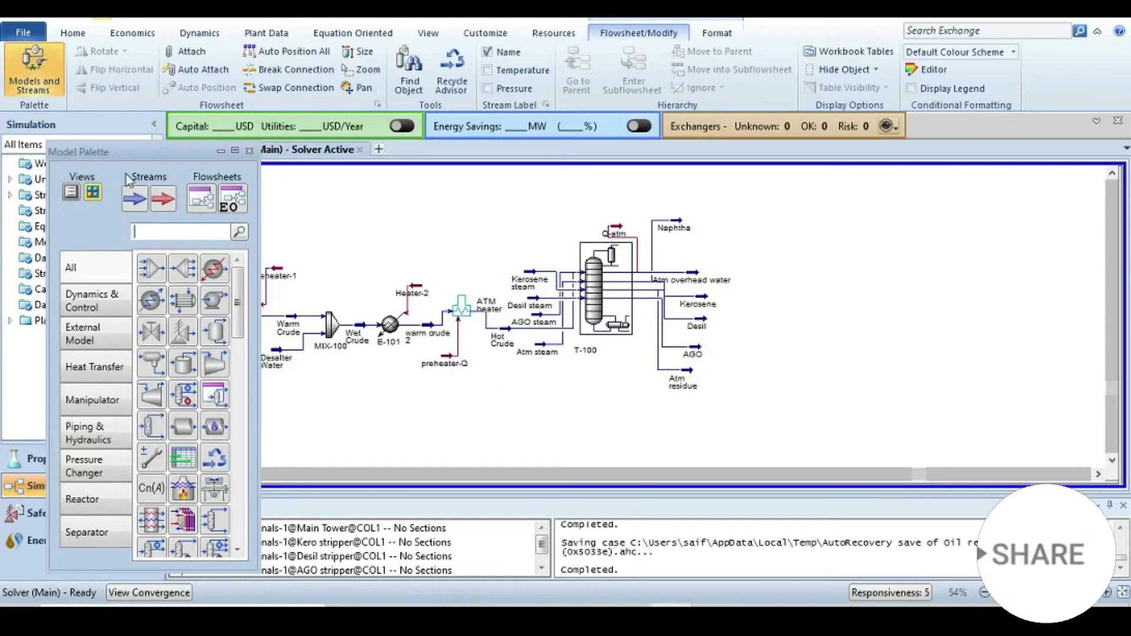
Place pump P-100 and heater E-102 to the right of the existing column
left_click(214, 300)
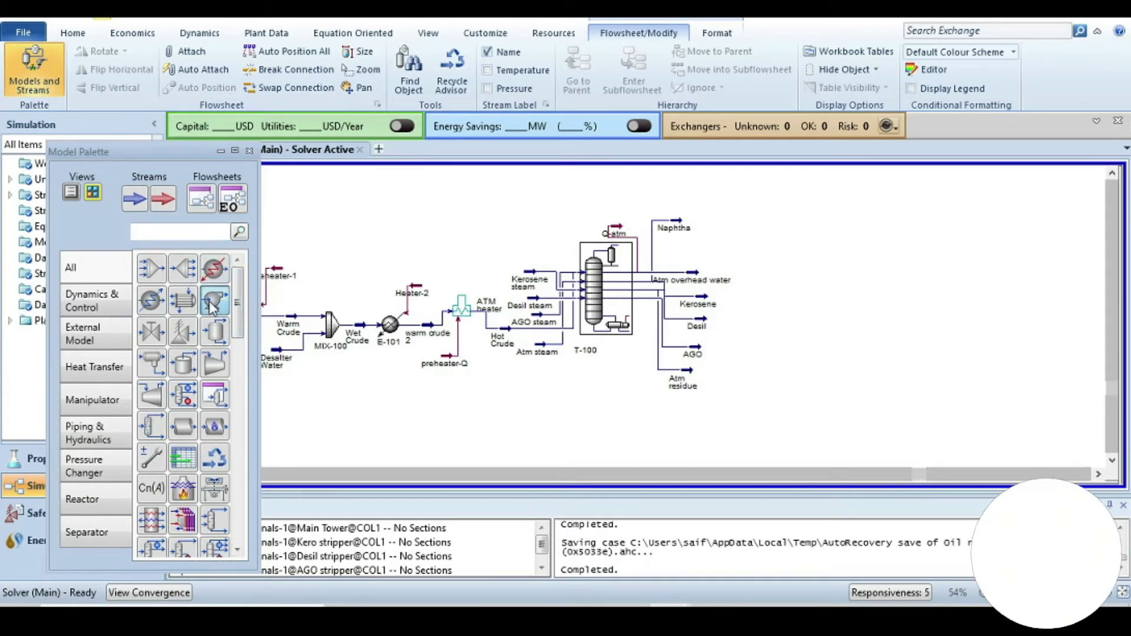
left_click(739, 227)
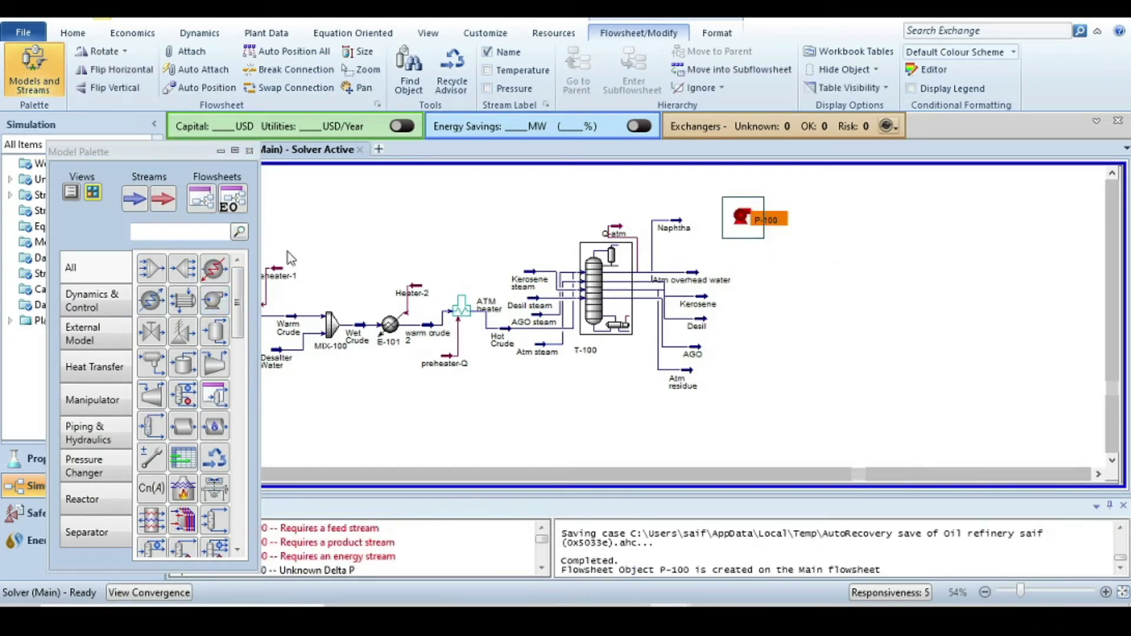
left_click(213, 268)
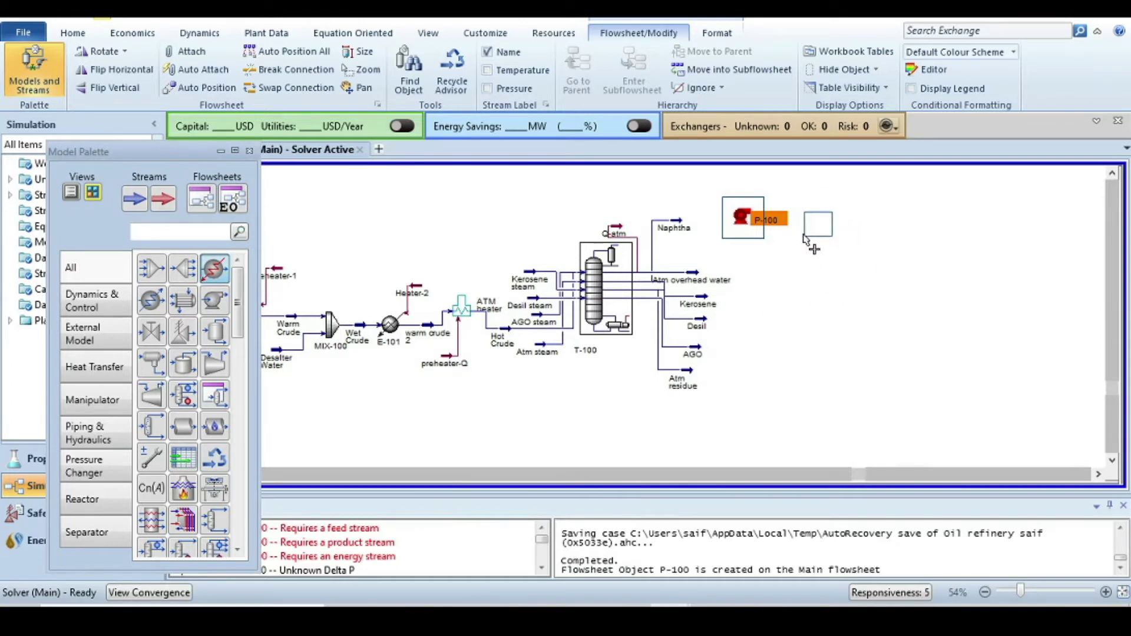
left_click(806, 235)
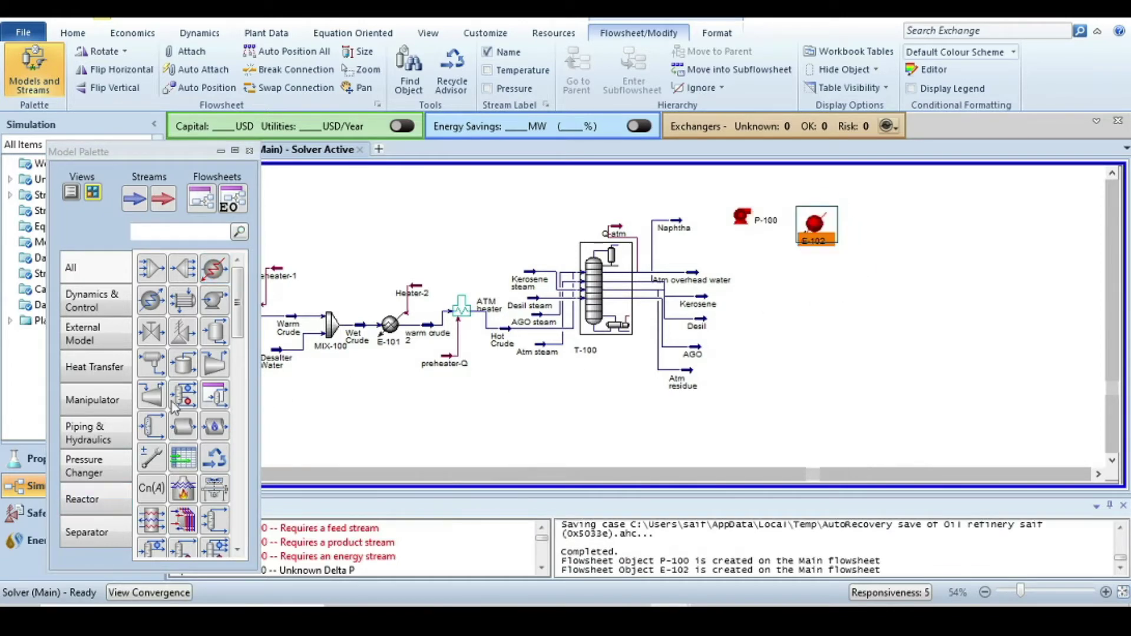
Add distillation column T-101 from the separator models at the flowsheet's right
scroll(172, 403, "down", 3)
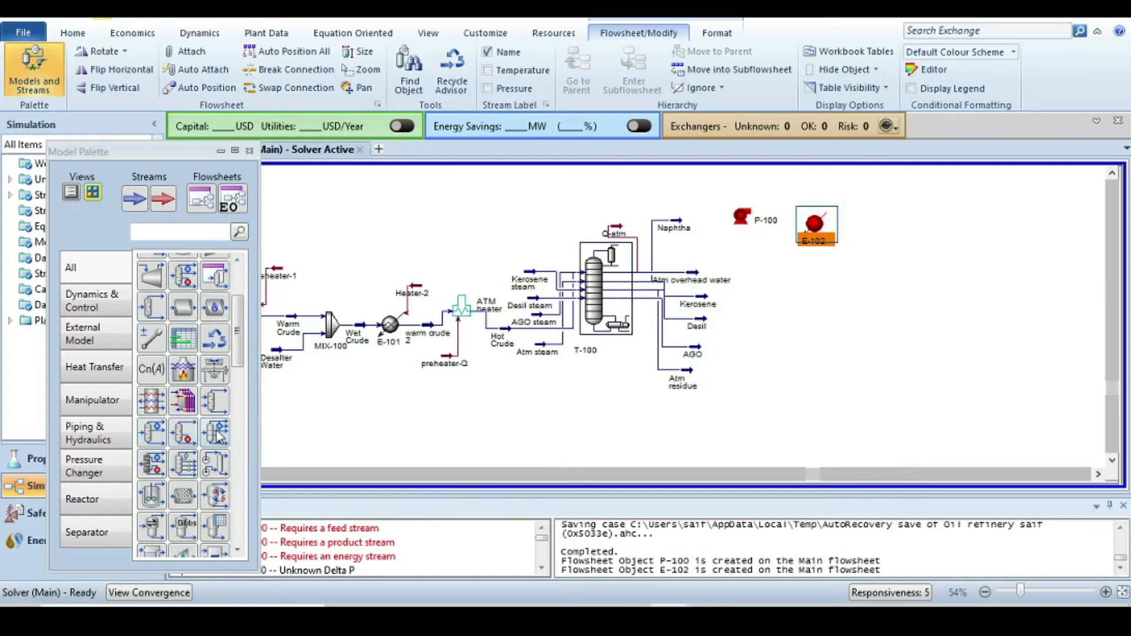
scroll(154, 380, "down", 2)
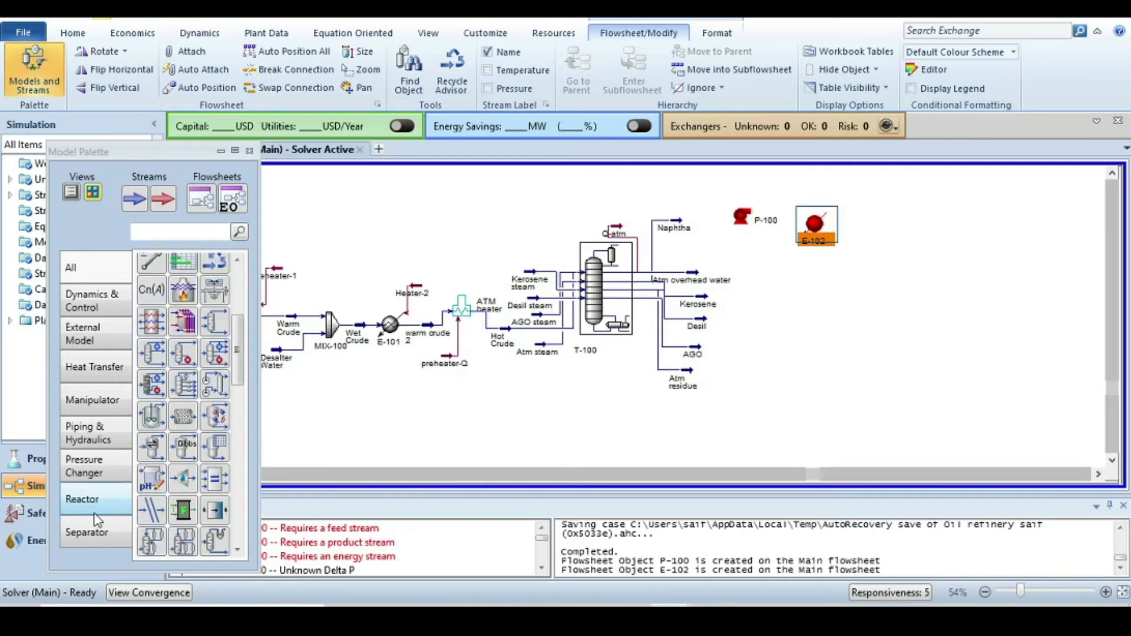
left_click(85, 532)
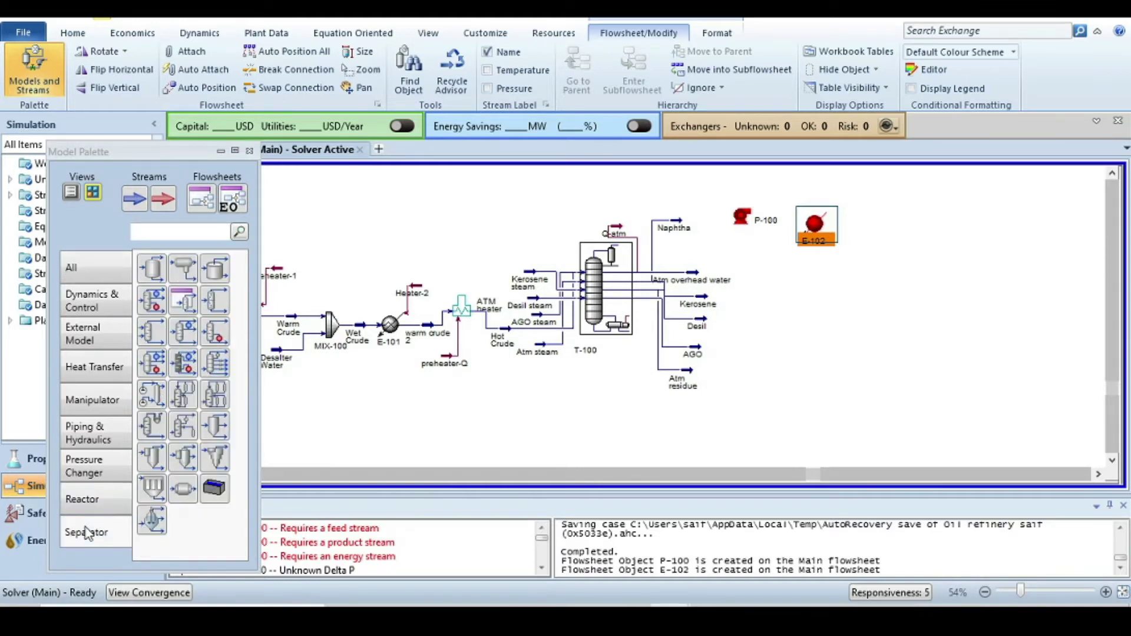
left_click(163, 305)
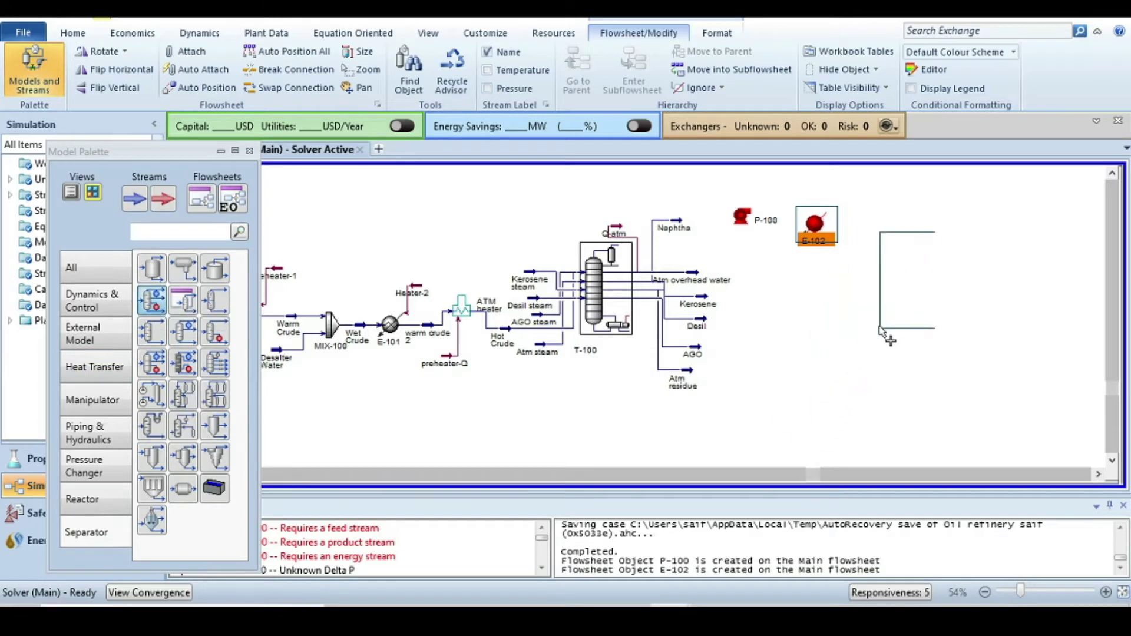
left_click(870, 342)
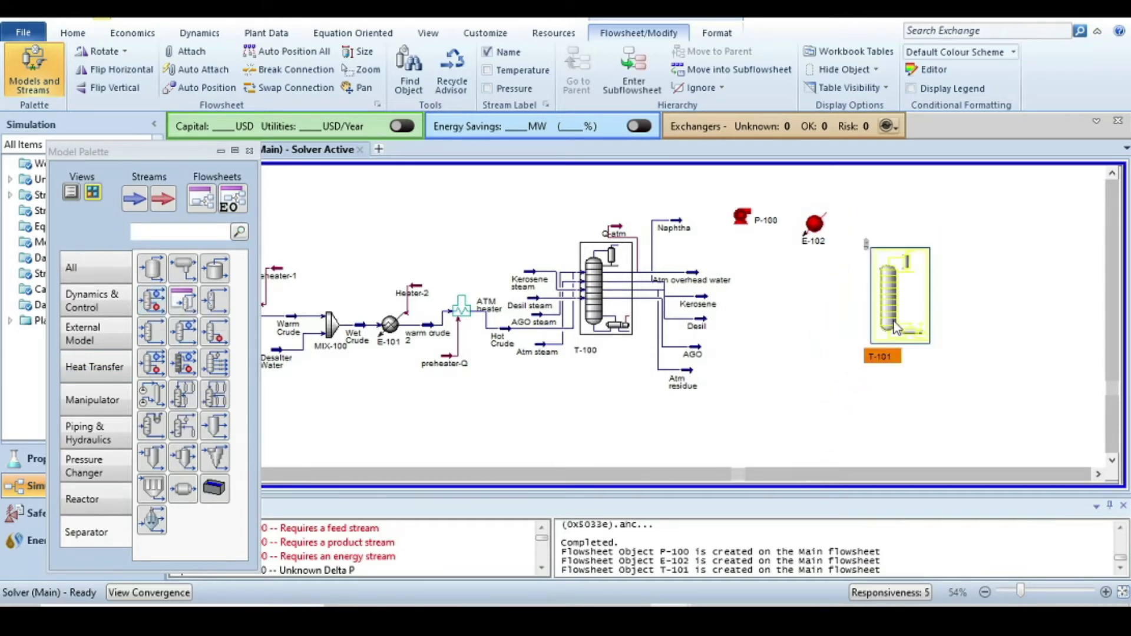
left_click(249, 150)
Give P-100 inlet Naphtha, outlet stream 1 and energy stream Q-Napth
mouse_move(745, 223)
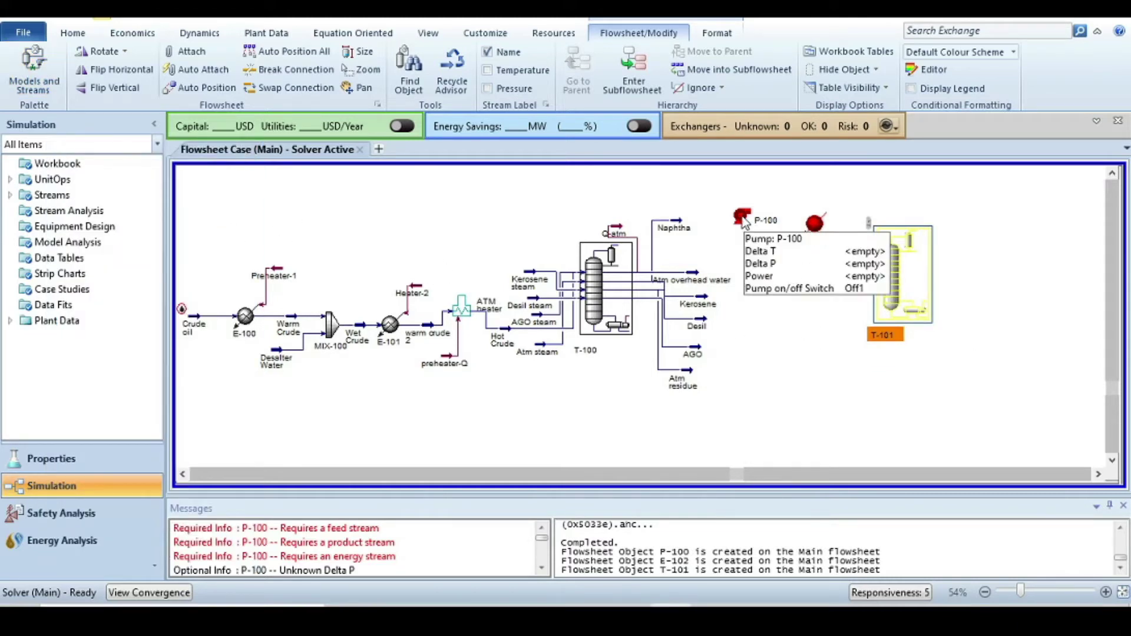
double_click(743, 218)
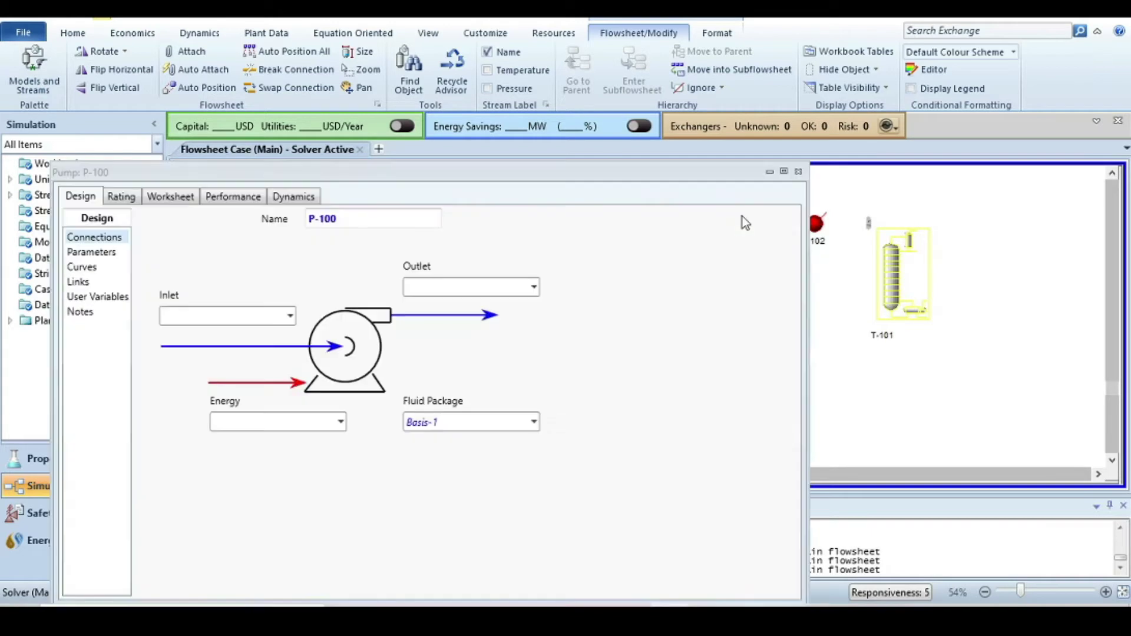
left_click(291, 318)
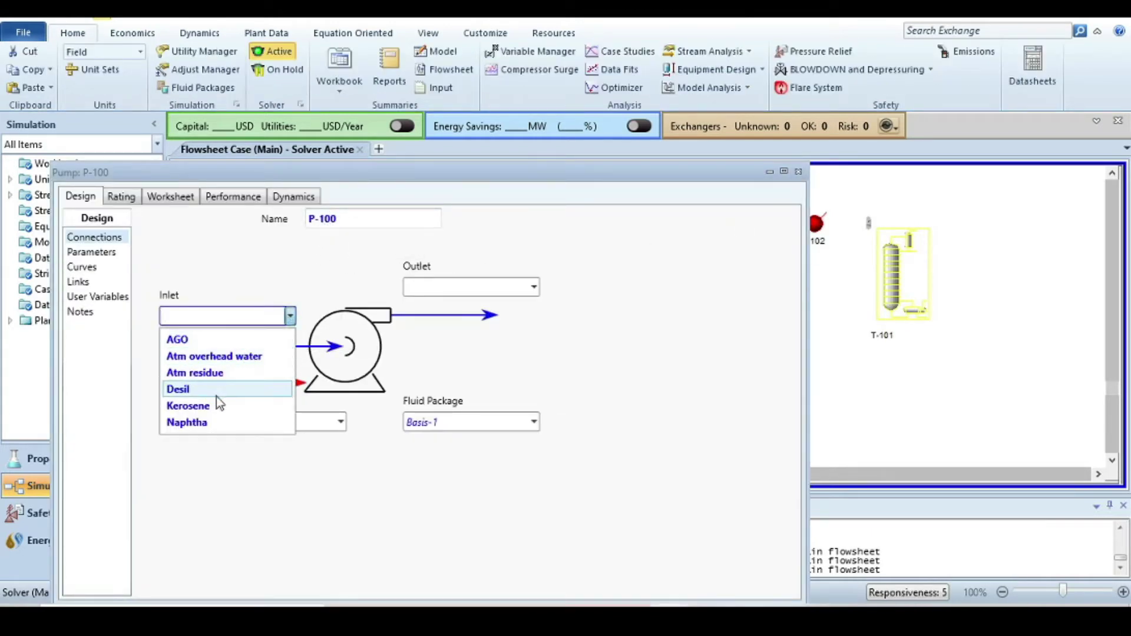
left_click(206, 422)
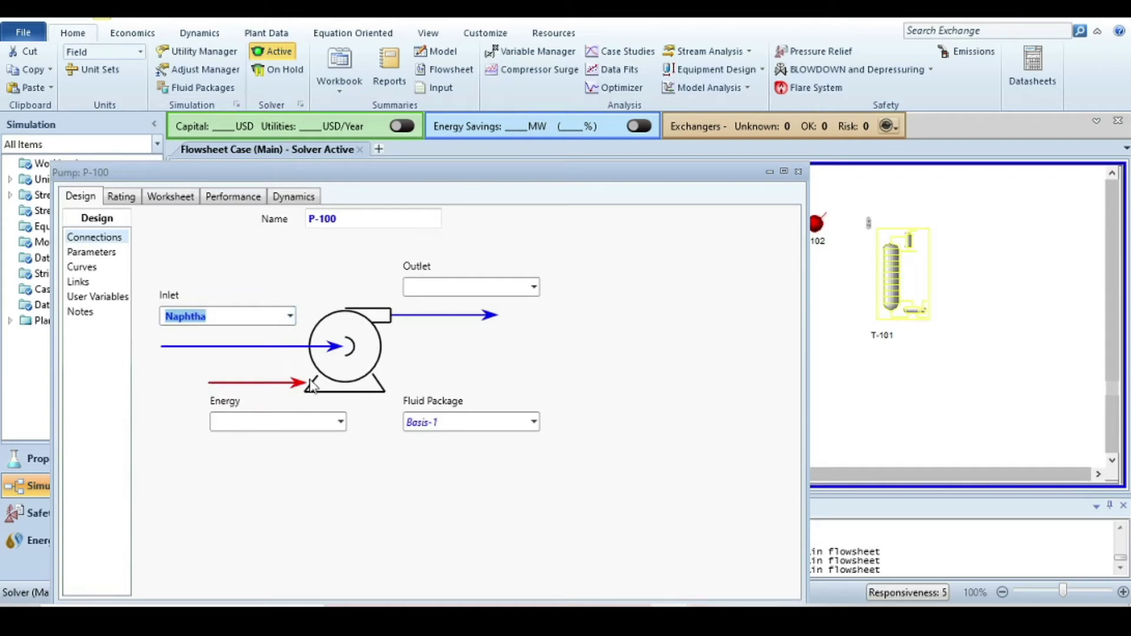
left_click(447, 287)
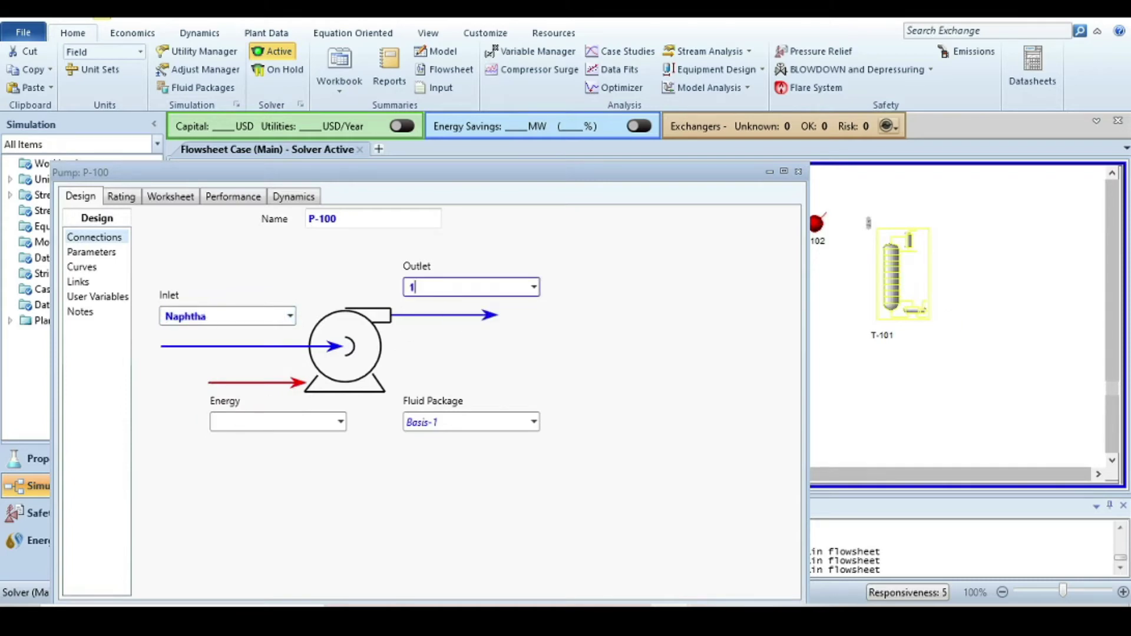
left_click(258, 420)
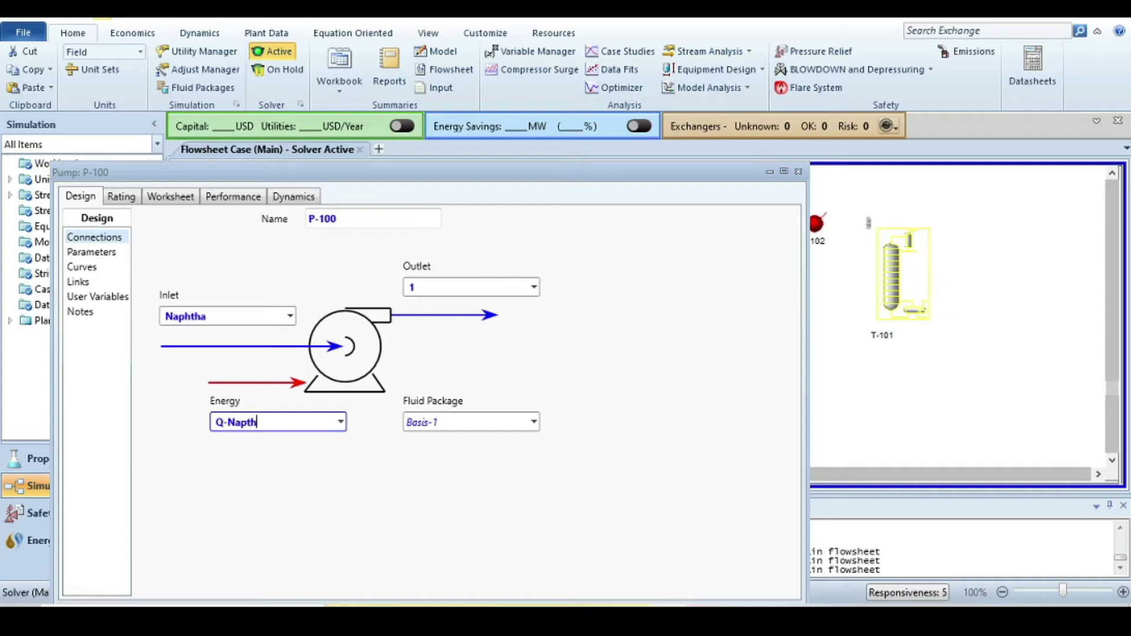
left_click(349, 384)
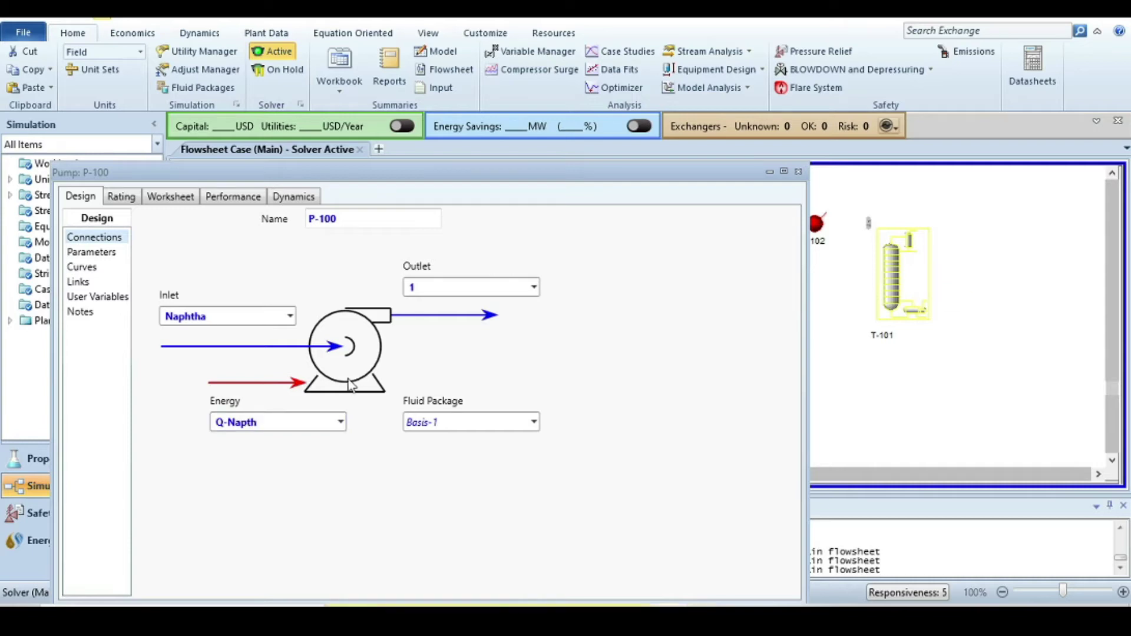
Check the slide, then set P-100's outlet stream 1 pressure to 250 psig
left_click(173, 198)
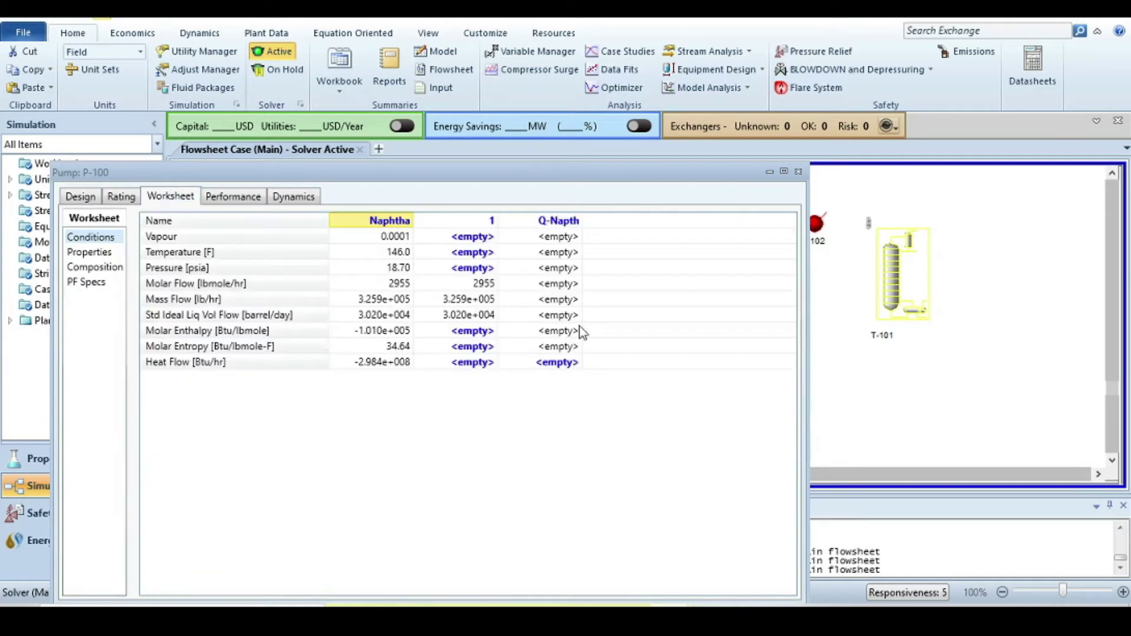
left_click(465, 273)
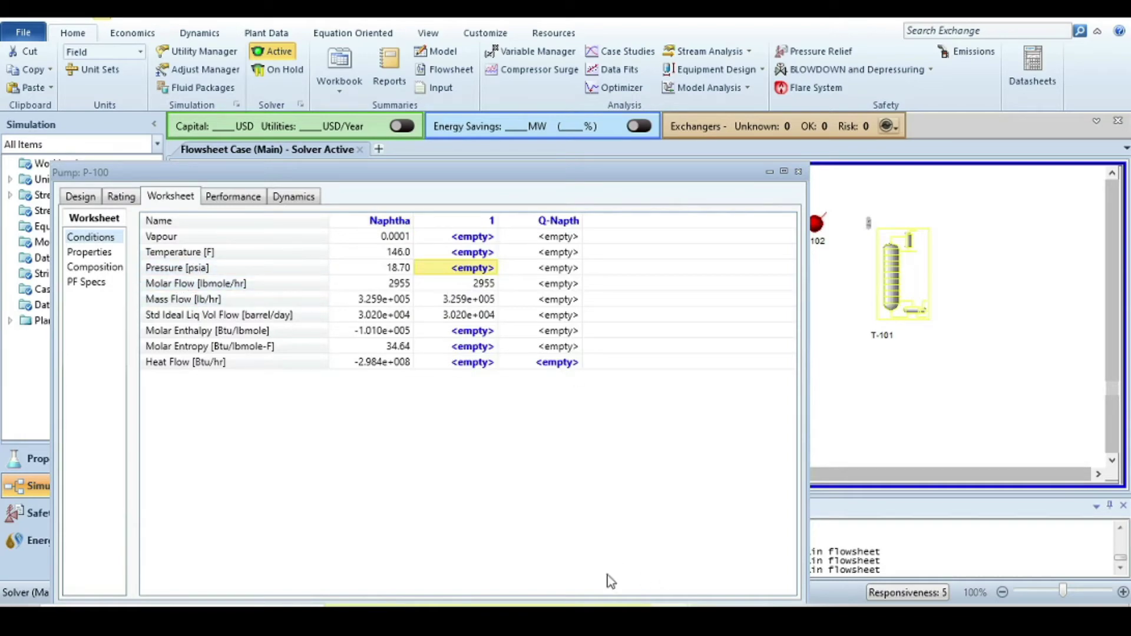
key("alt+Tab")
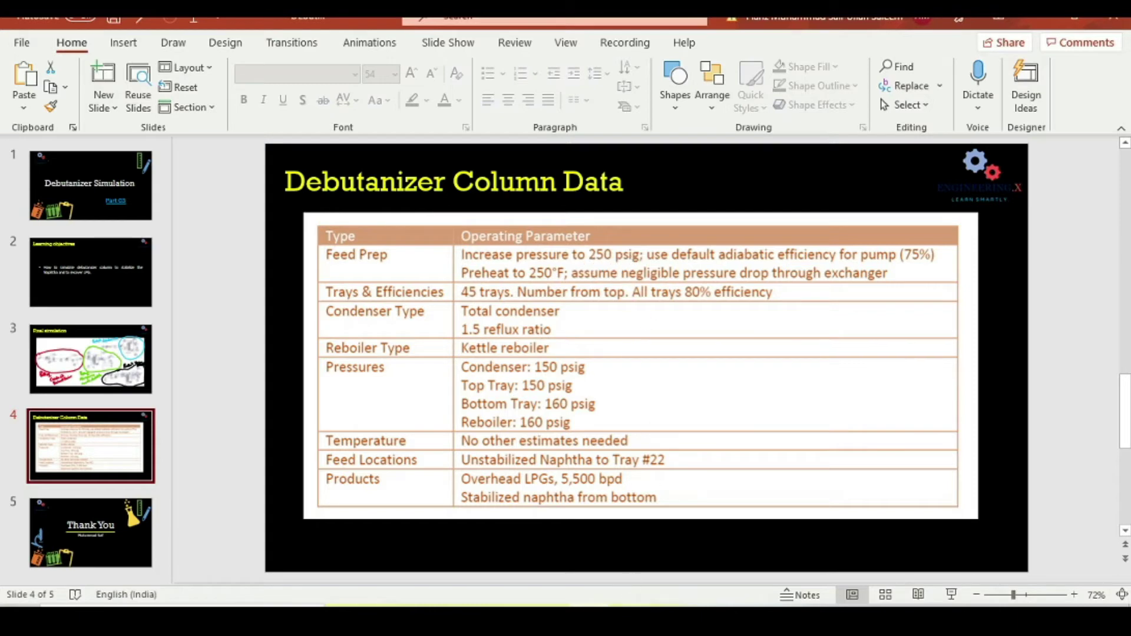
left_click(783, 561)
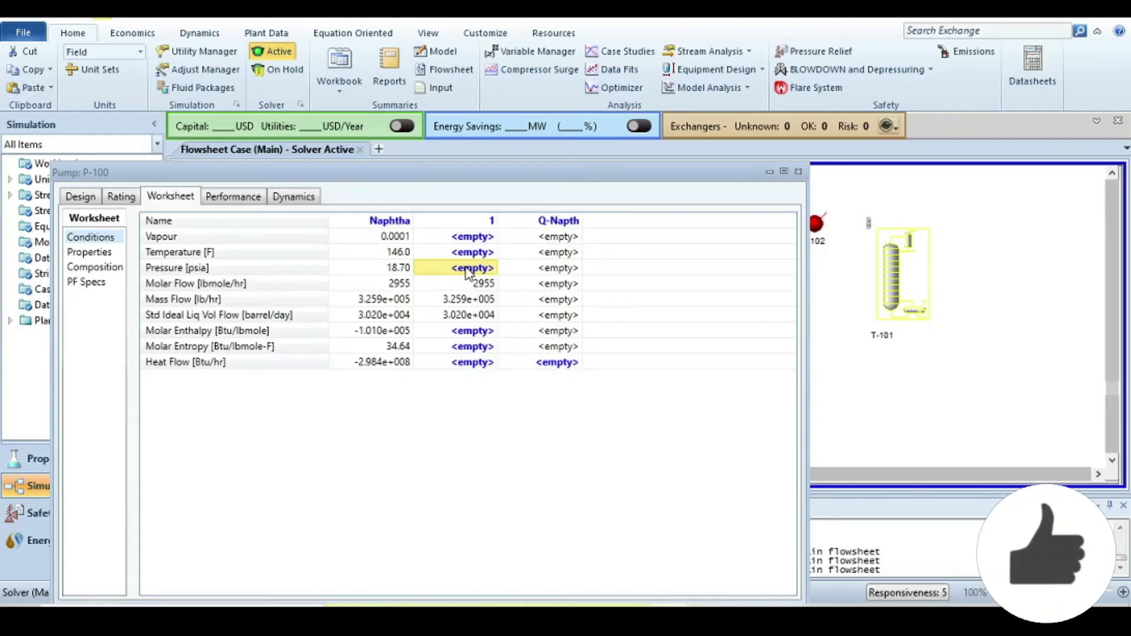
type("250")
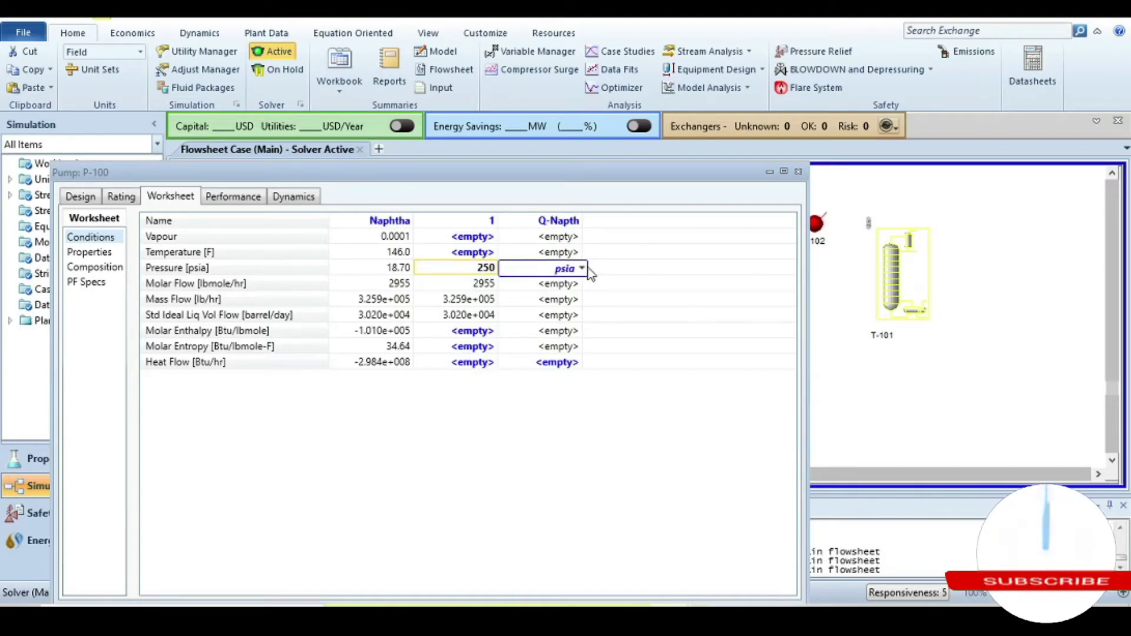
left_click(582, 268)
scroll(554, 475, "down", 2)
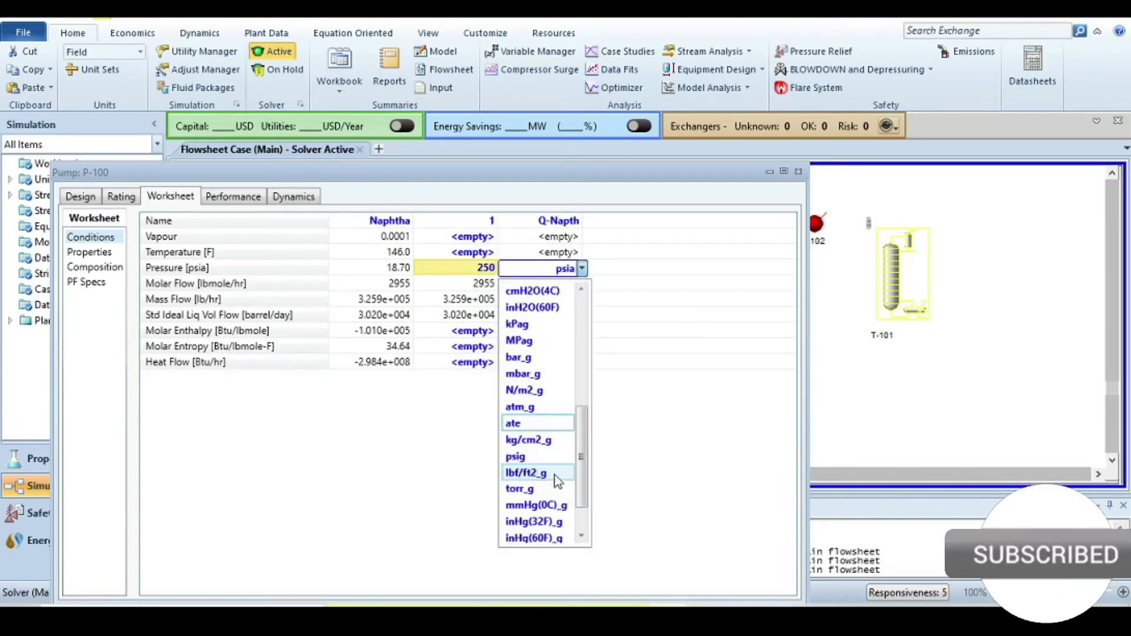
left_click(523, 454)
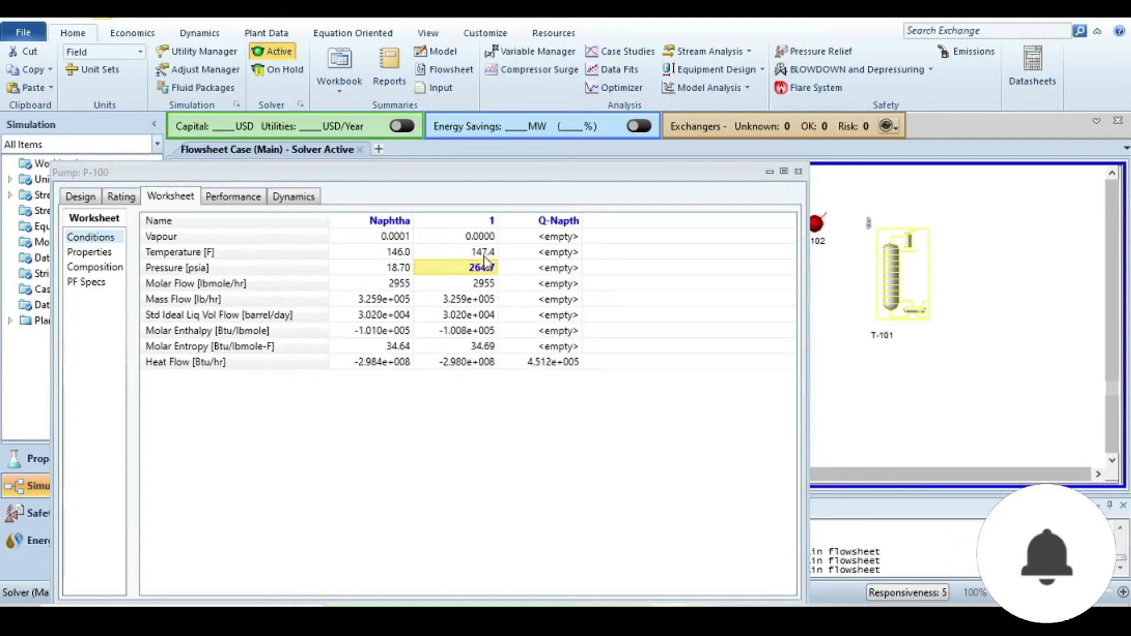
Connect heater E-102 with inlet 1, energy stream Energy and outlet DB-Feed
left_click(798, 171)
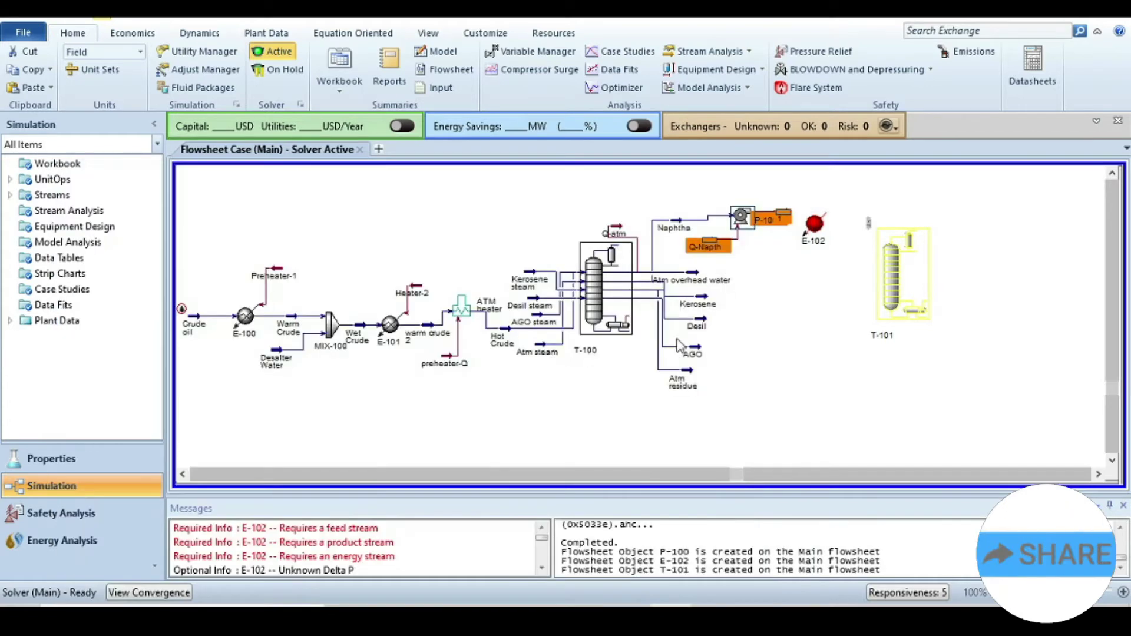
left_click(816, 226)
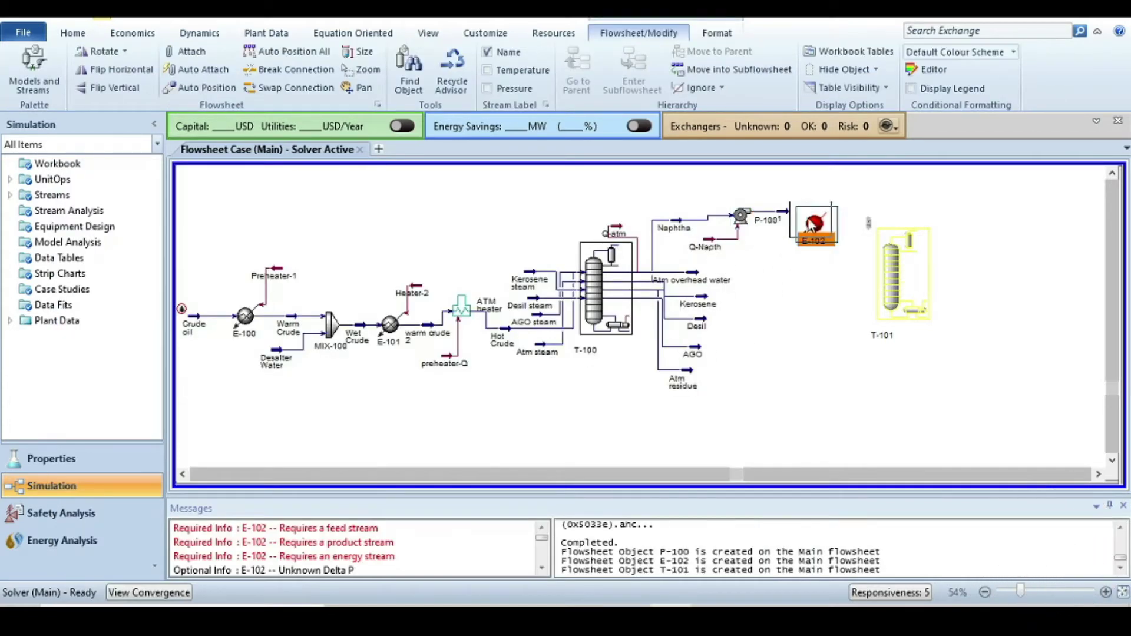
double_click(812, 215)
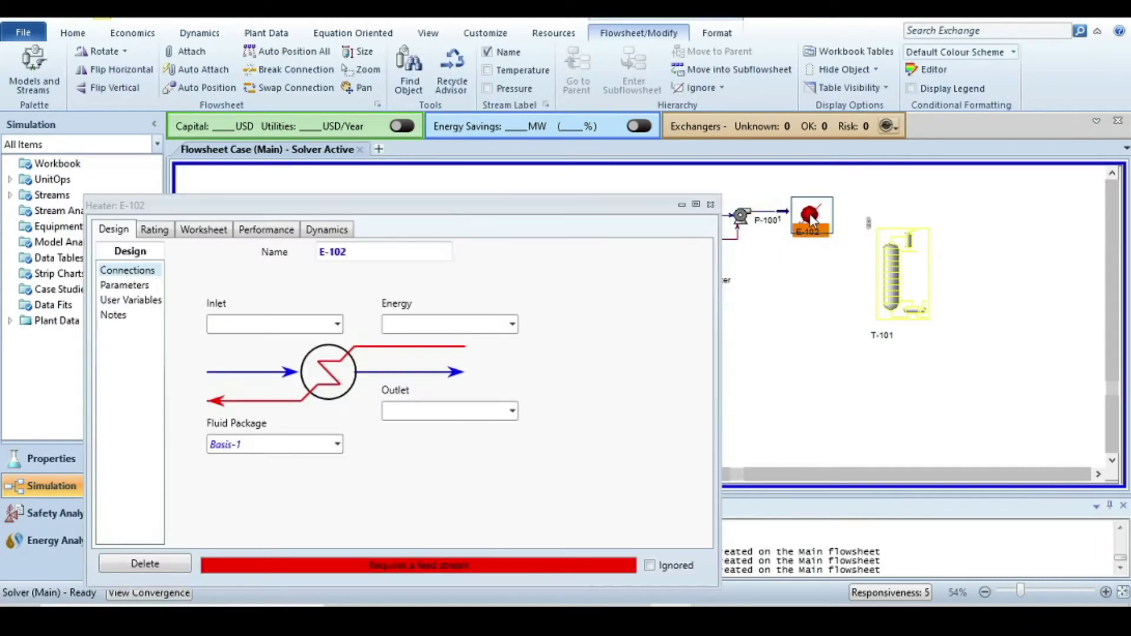
left_click(337, 327)
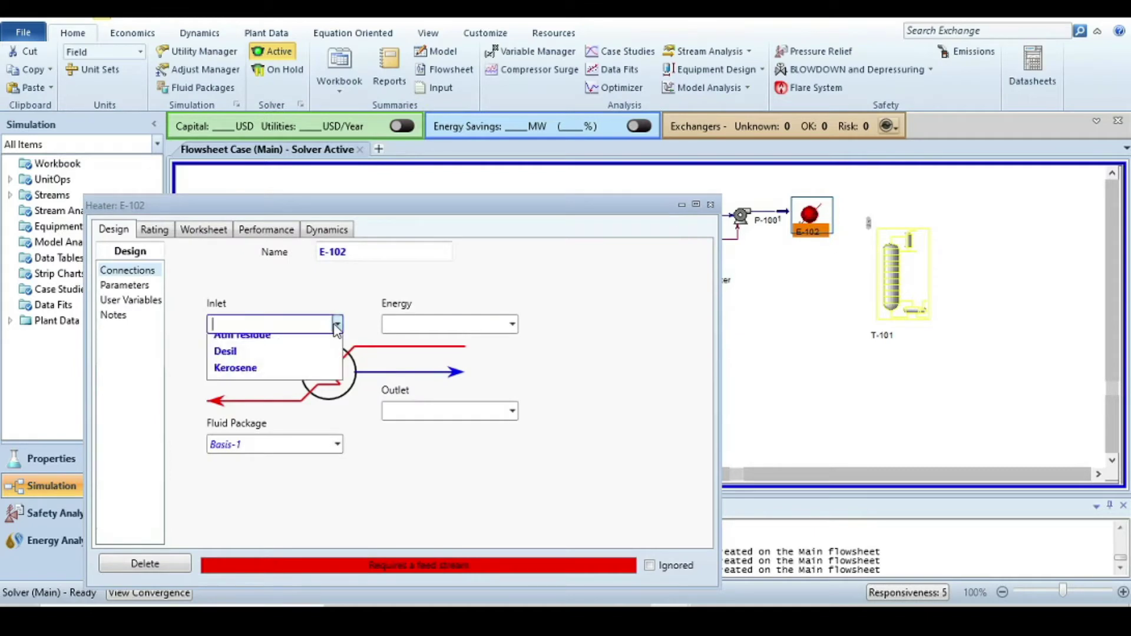
left_click(294, 347)
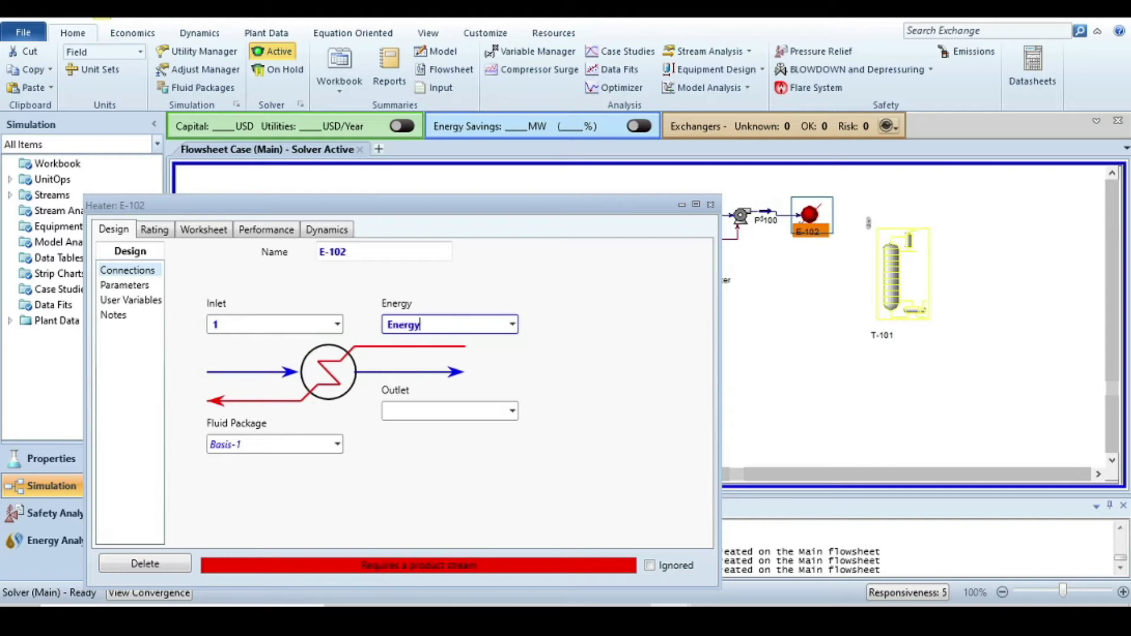
left_click(413, 412)
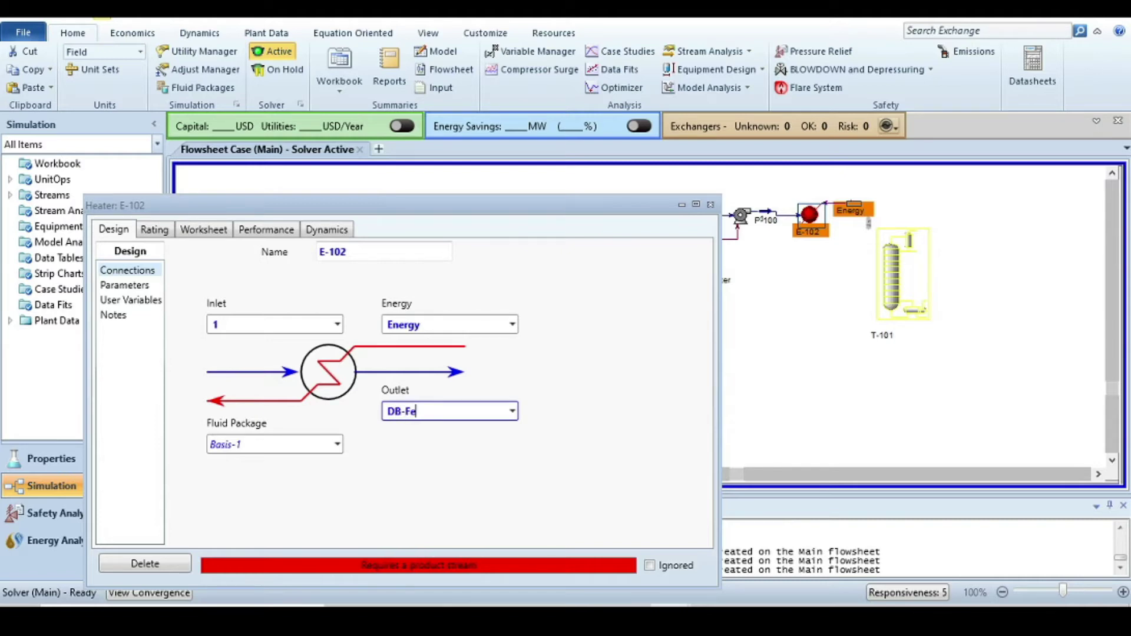
key("Return")
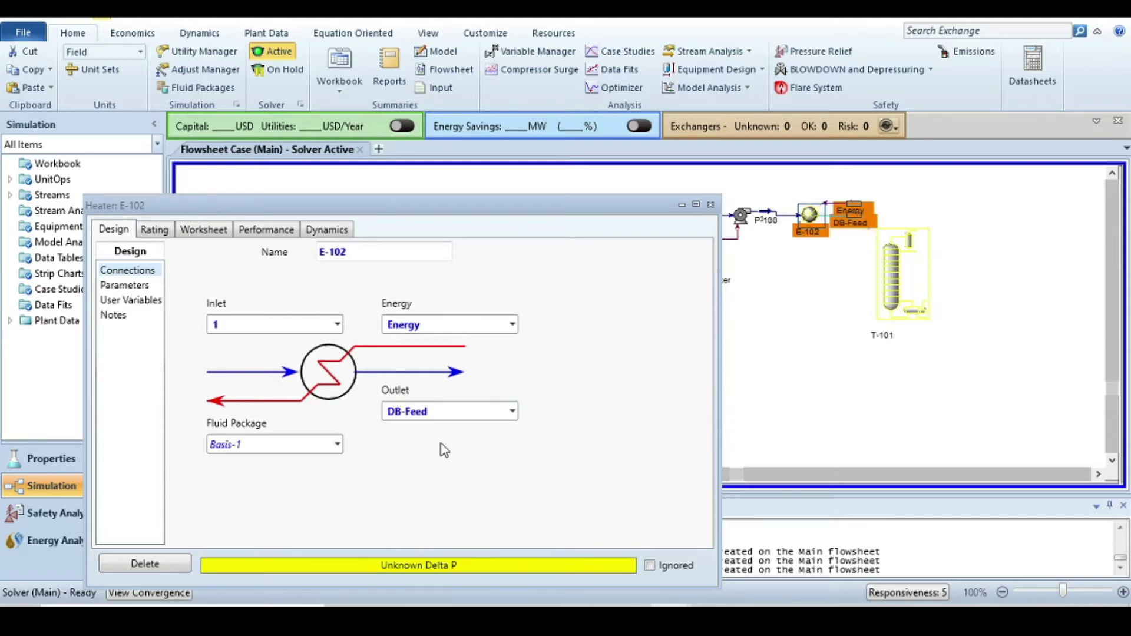
left_click(200, 234)
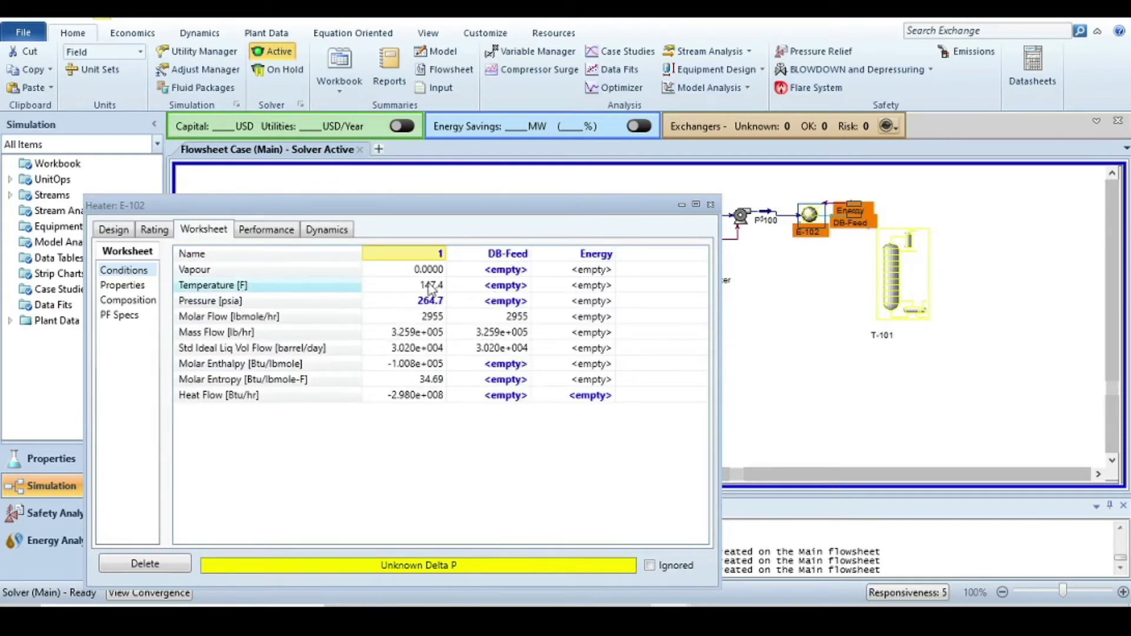
Set DB-Feed to 250 F and heater E-102's Delta P to 0
left_click(506, 285)
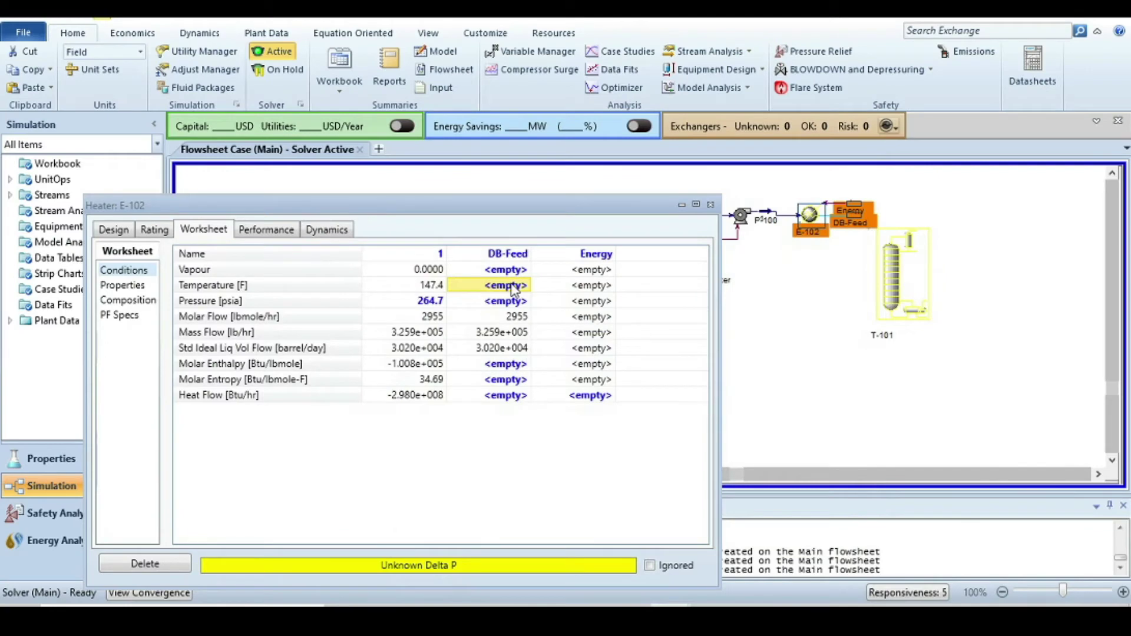
type("250")
key("Return")
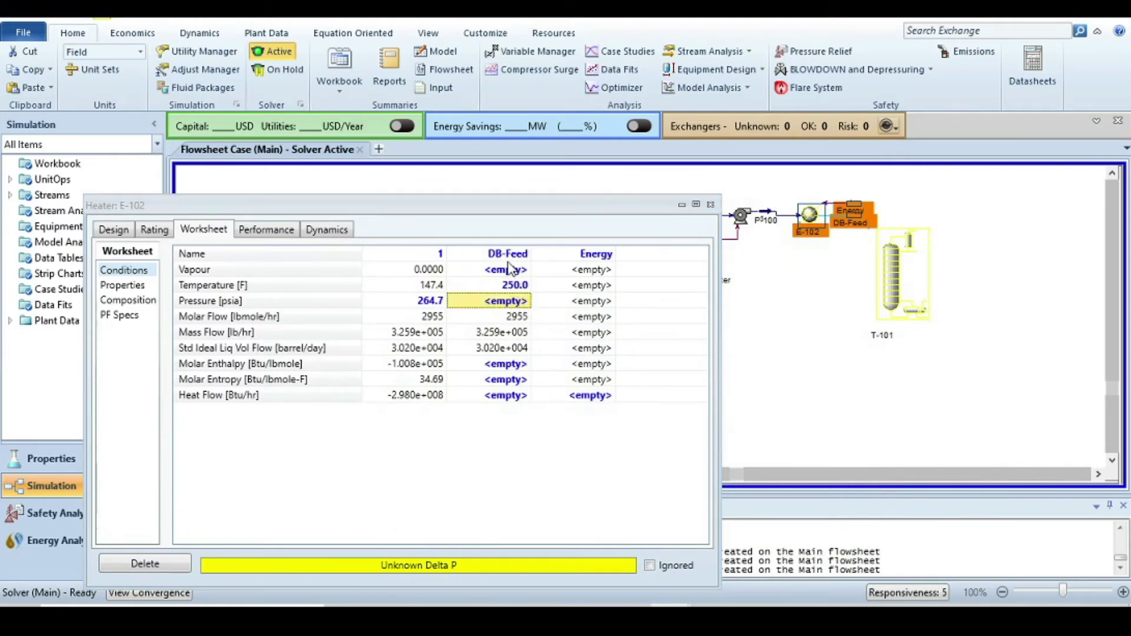
left_click(114, 230)
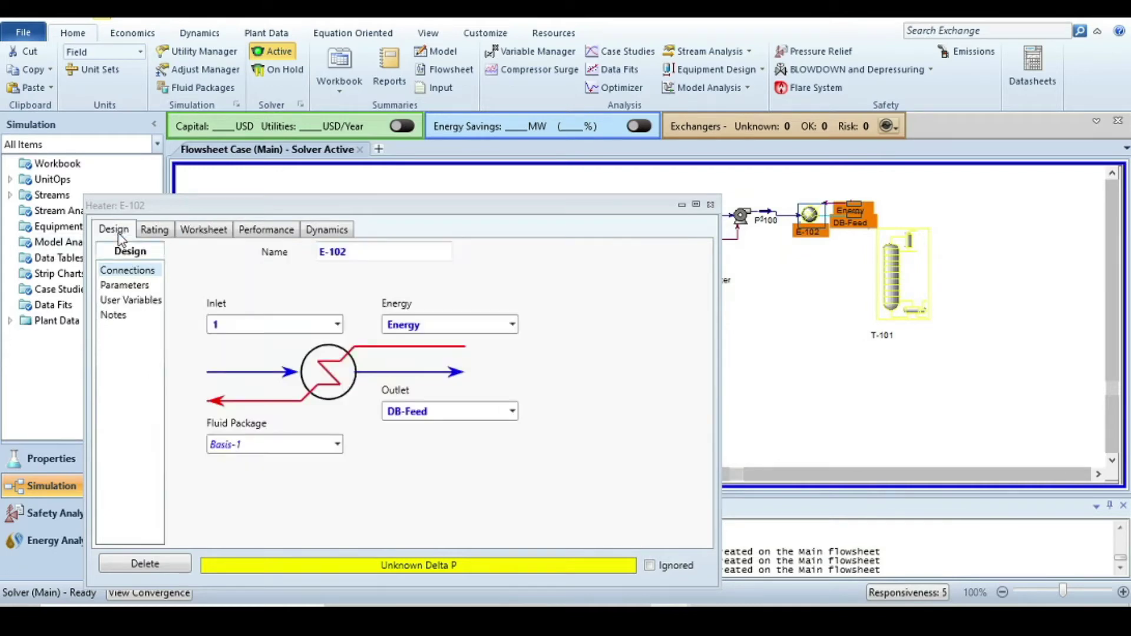
left_click(125, 285)
left_click(279, 277)
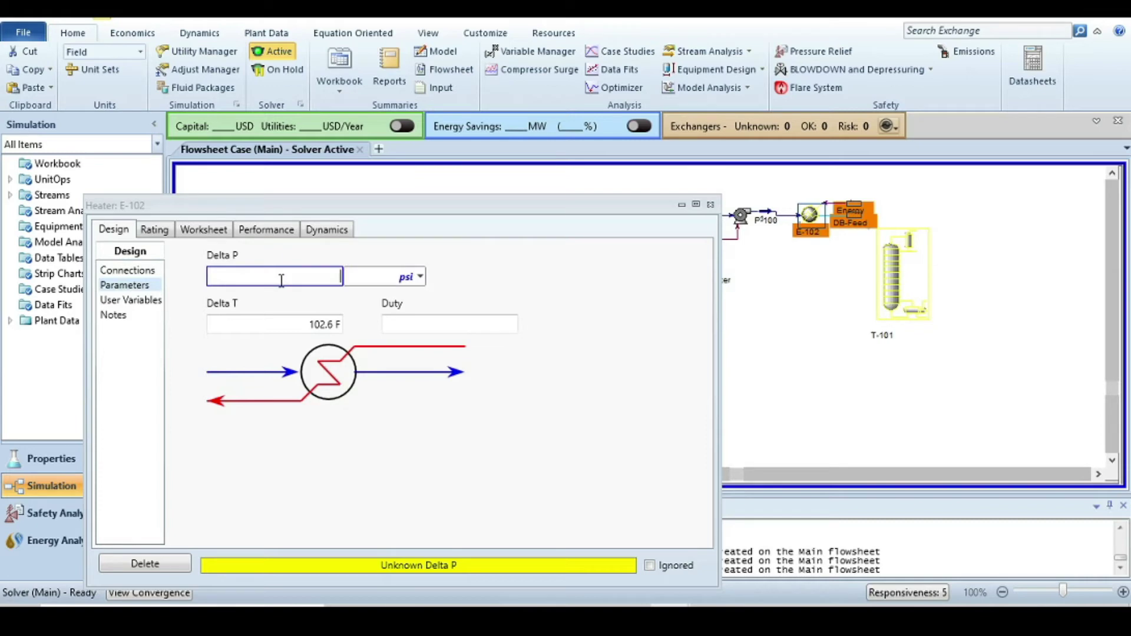
type("0")
key("Return")
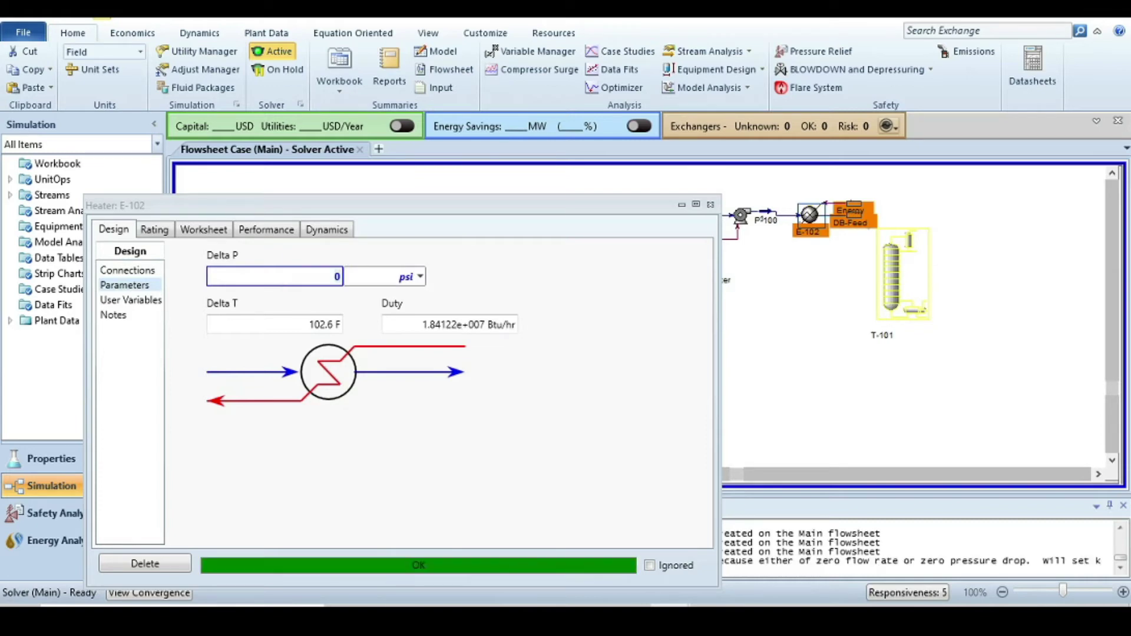
Realign pump P-100 and heater E-102 with their streams on the flowsheet
left_click(711, 205)
left_click(825, 210)
left_click_drag(825, 210, 811, 206)
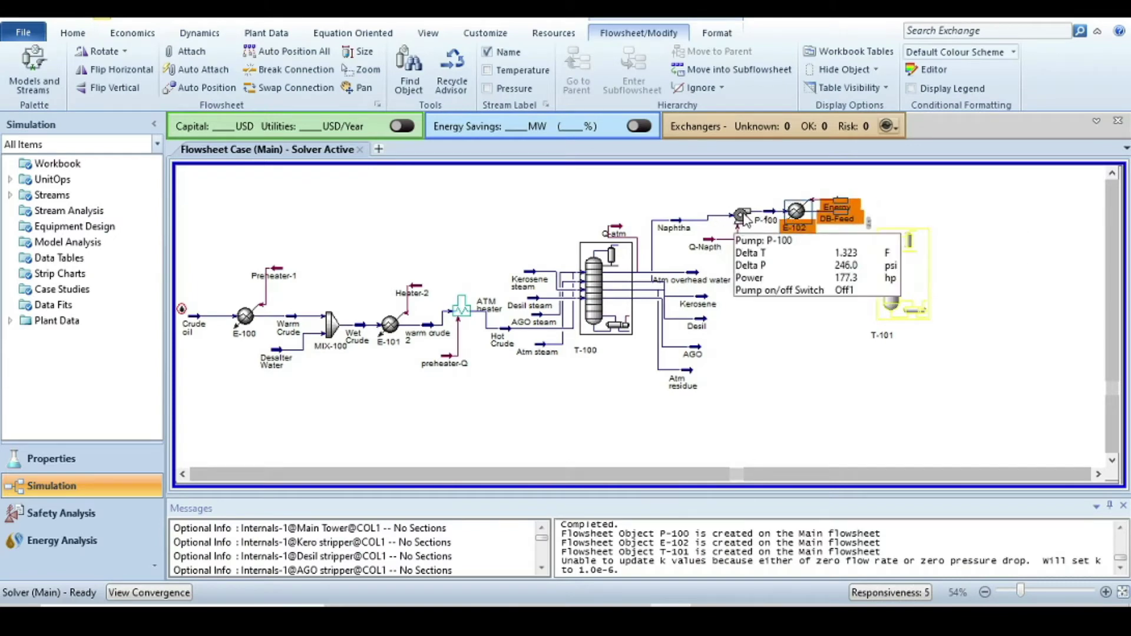
left_click(738, 219)
left_click_drag(737, 224, 882, 268)
left_click(797, 223)
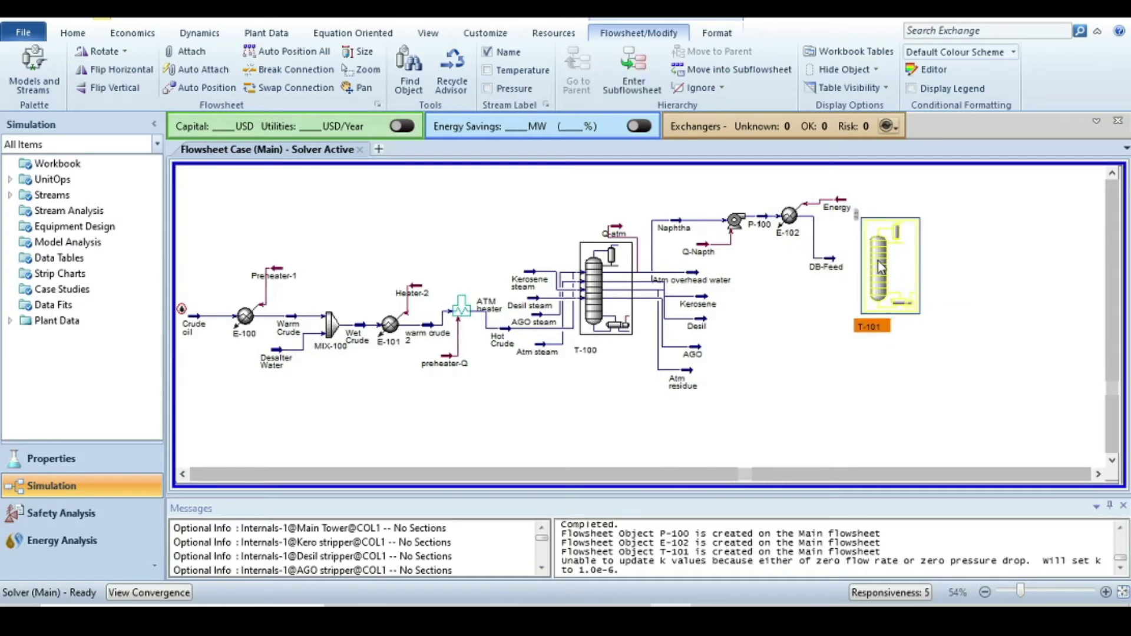
double_click(880, 267)
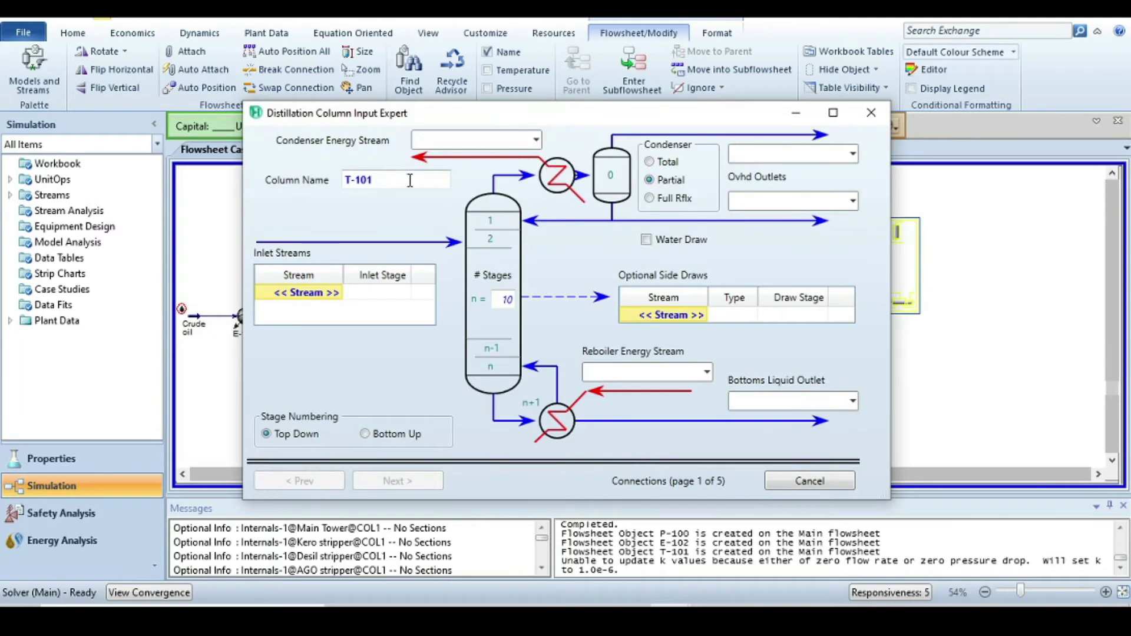
Rename column T-101 to Debutanizer
double_click(410, 180)
key("BackSpace")
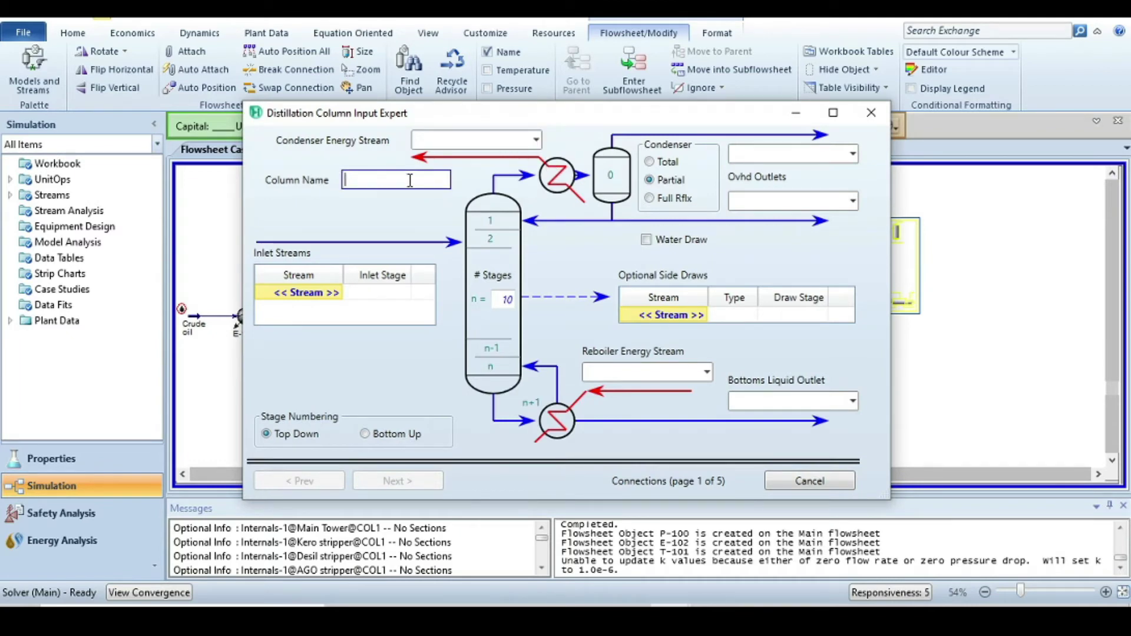
type("Debutanizer")
key("Return")
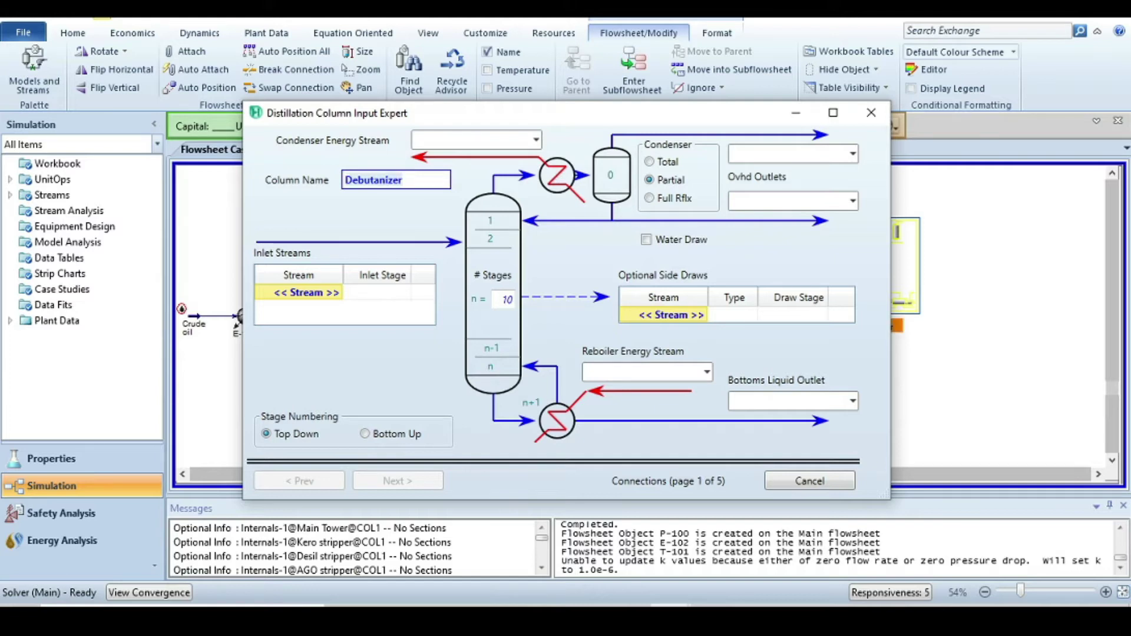
Choose a total condenser with energy streams DB-Q-C (condenser) and DB-Q-R (reboiler)
left_click(649, 162)
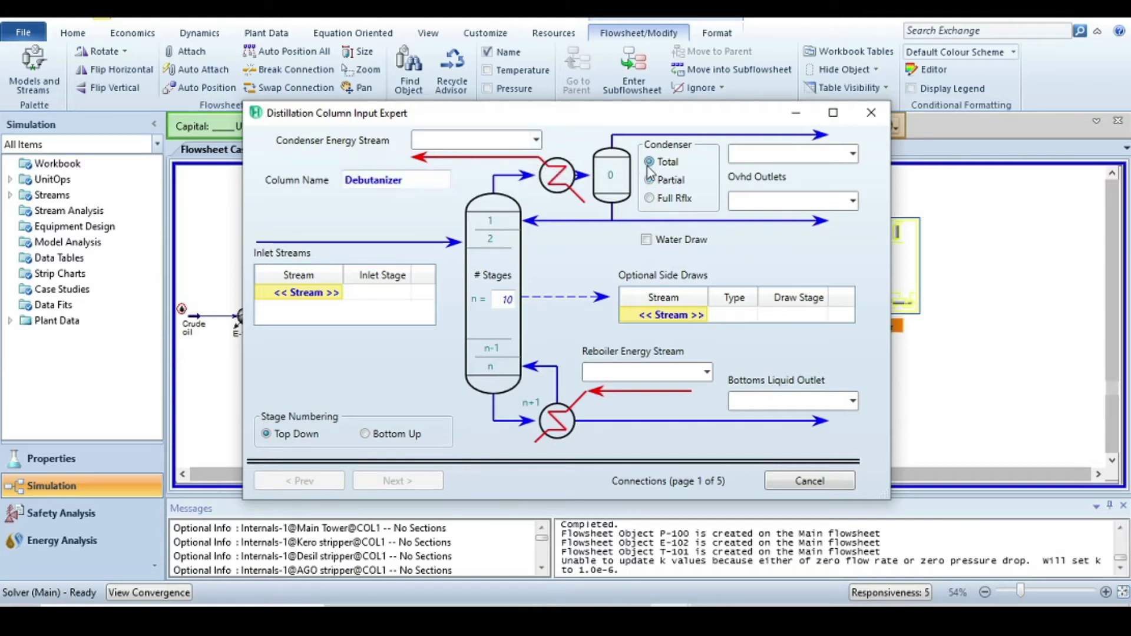
left_click(480, 142)
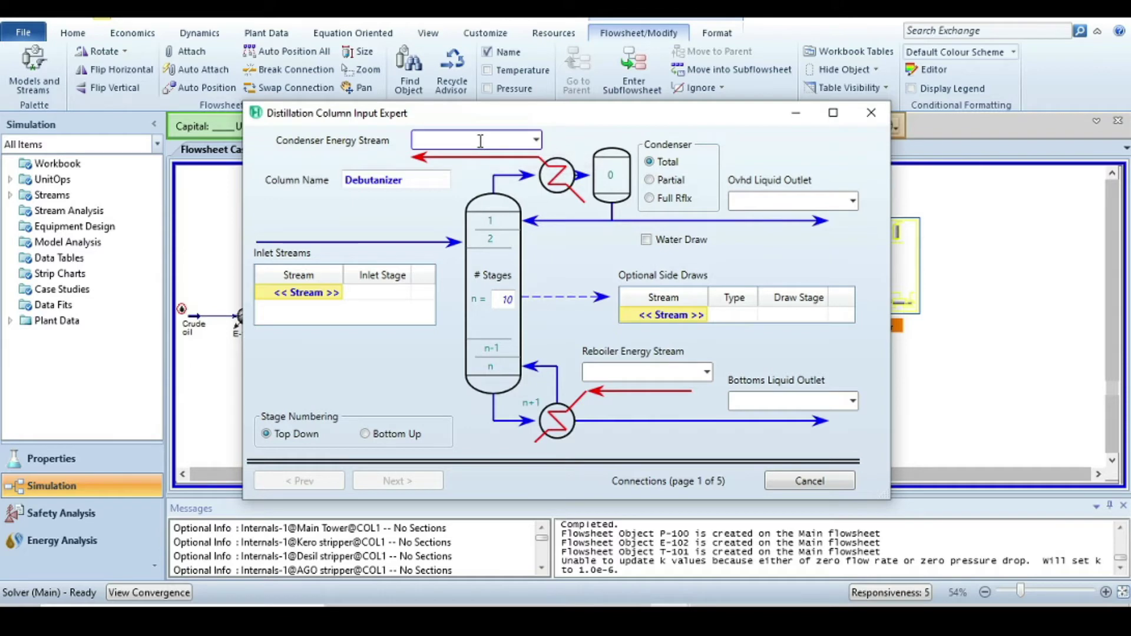
type("DB-Q-C")
left_click(635, 372)
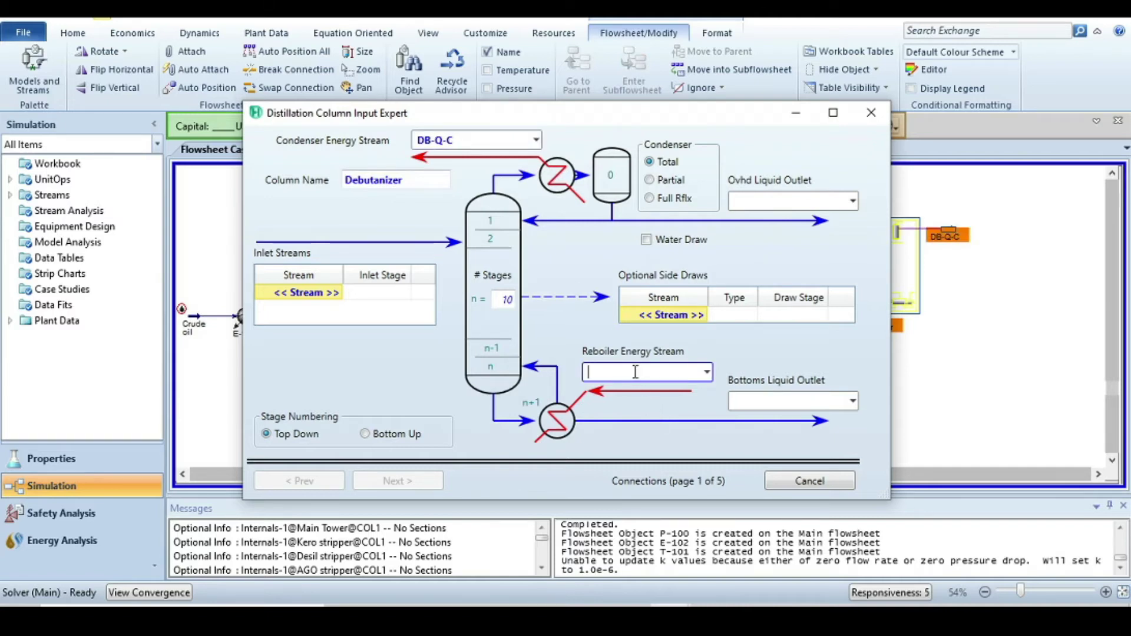
type("DB-Q-R")
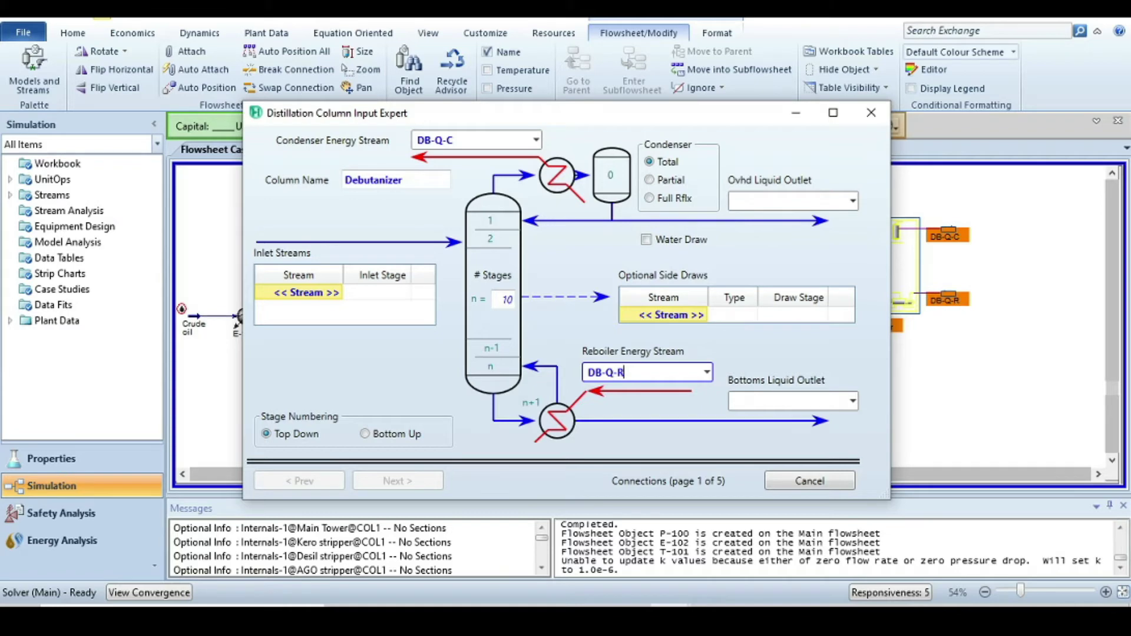
left_click(776, 199)
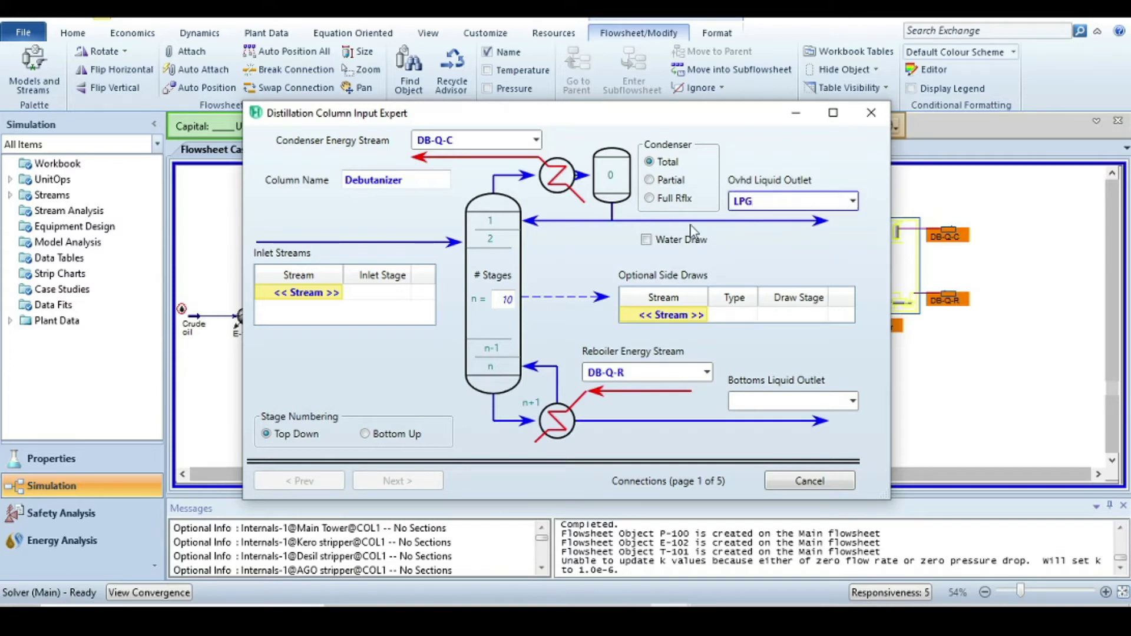
Add LPG overhead, a DB water draw, Stable Naphtha bottoms and 50 stages
left_click(648, 240)
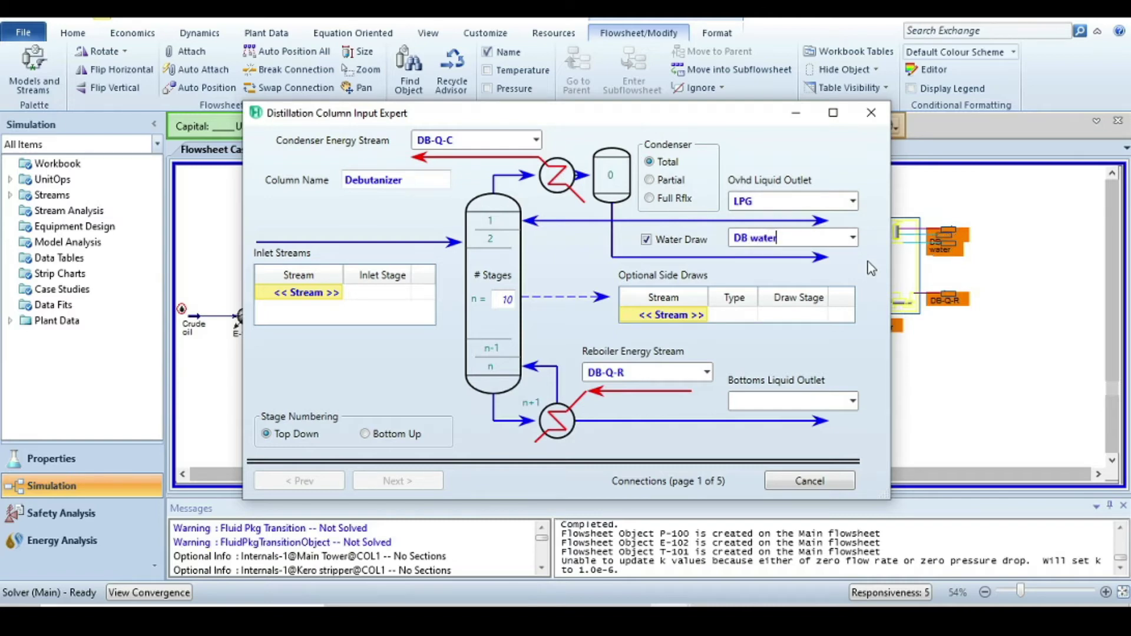
left_click(747, 402)
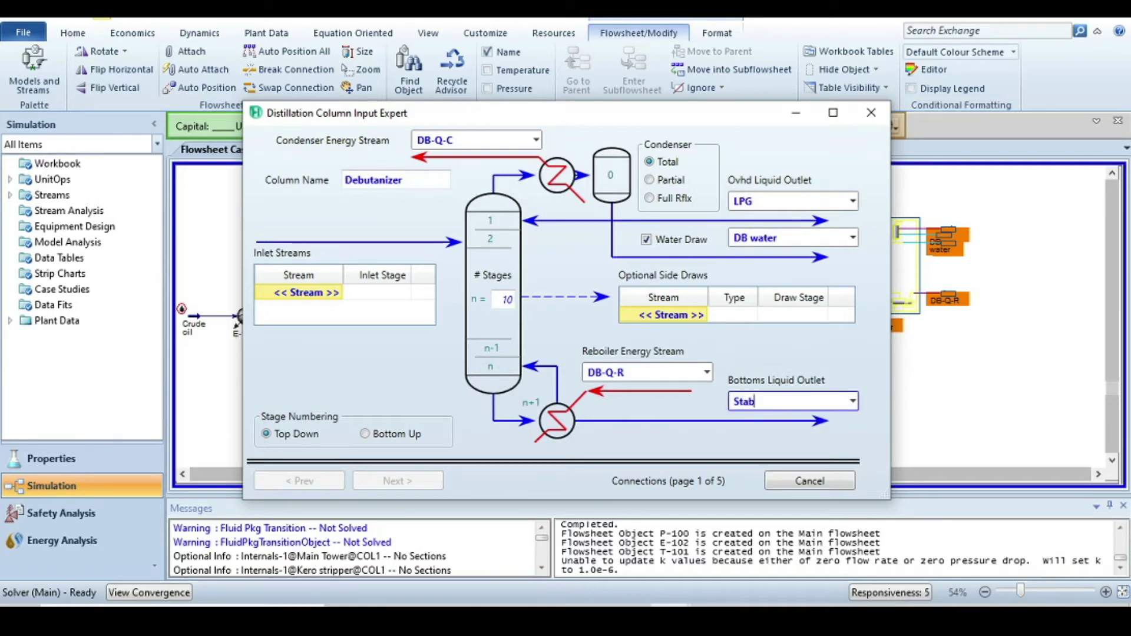
type("Stable Naphtha")
key("Return")
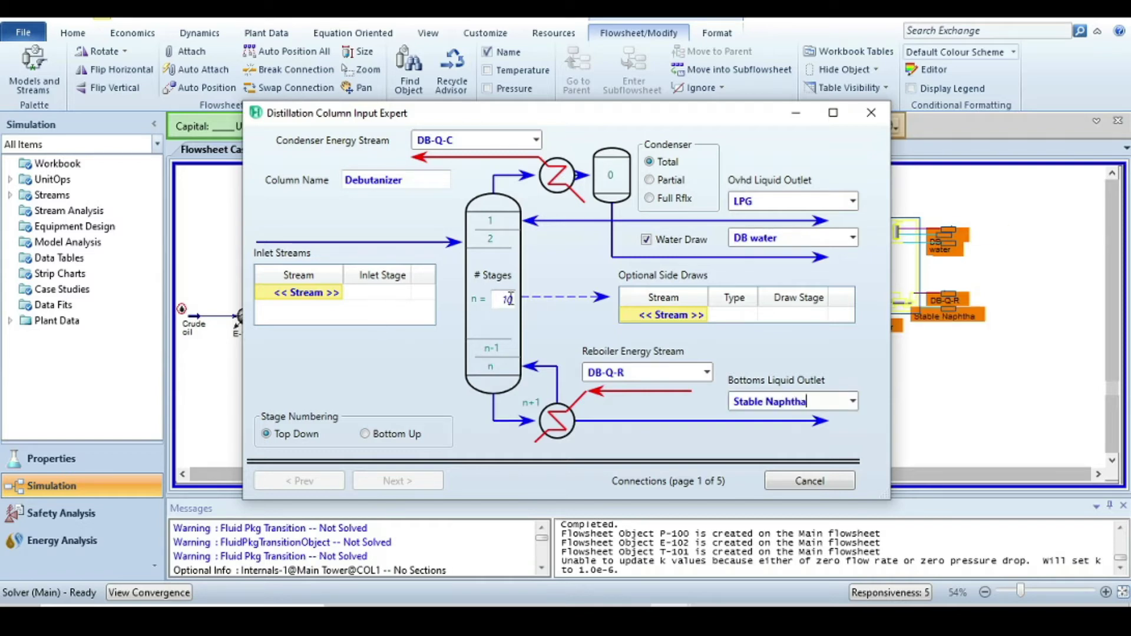
left_click(509, 299)
type("50")
key("Return")
Check the slide's column specs (45 trays, feed at Tray 22), then return to HYSYS
key("alt+Tab")
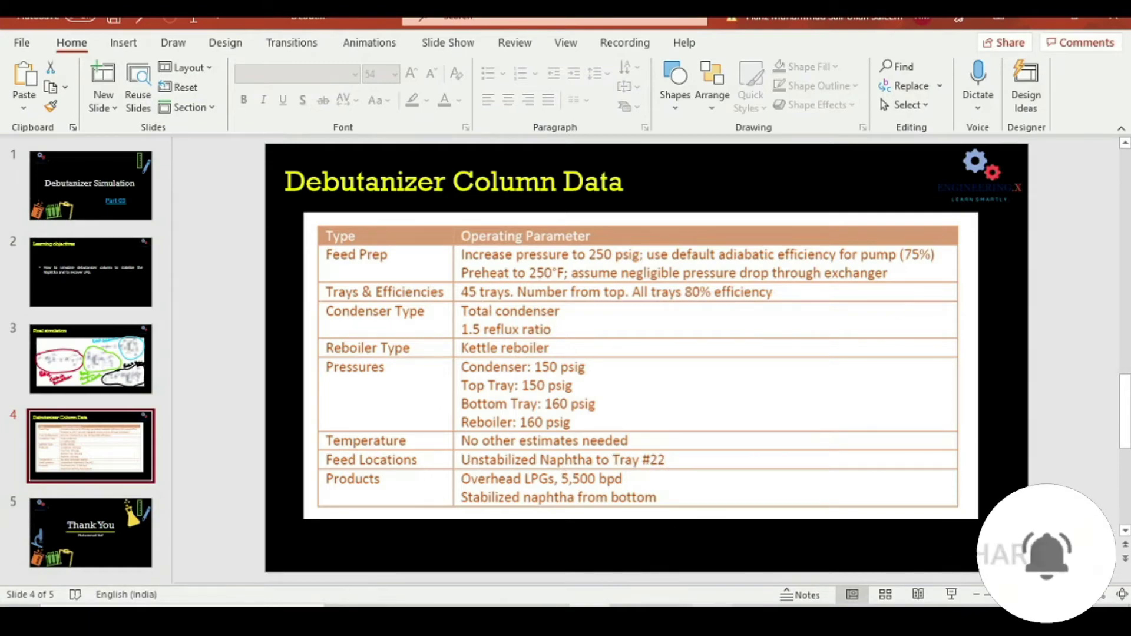
left_click(729, 560)
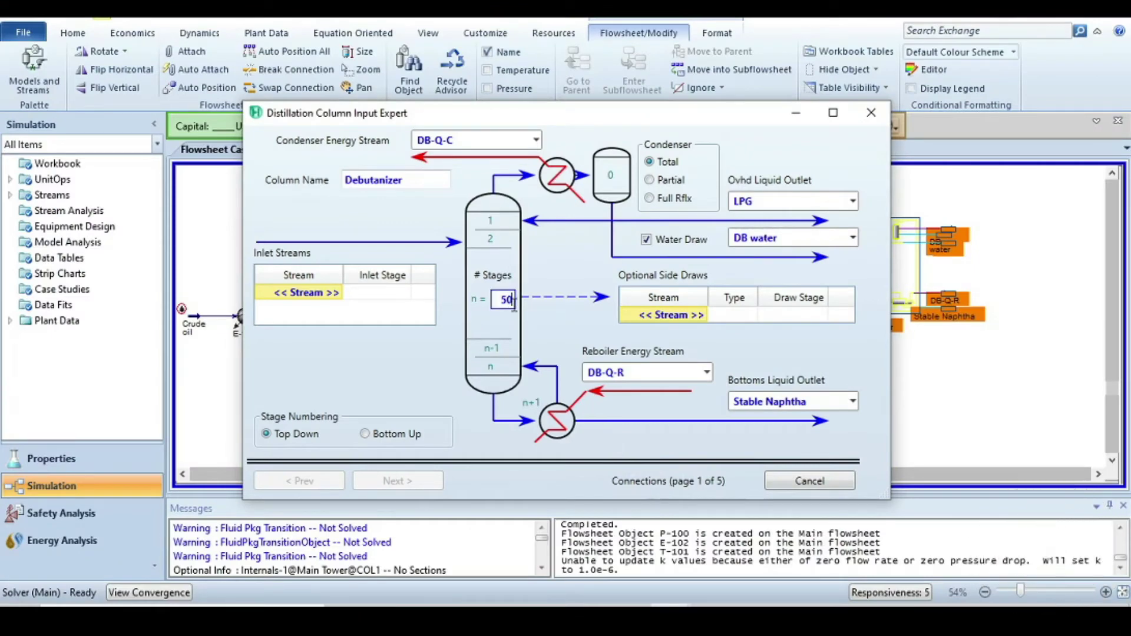
Change the column to 45 stages and feed DB-Feed at stage 22_Main Tower
key("BackSpace")
key("BackSpace")
type("45")
left_click(312, 293)
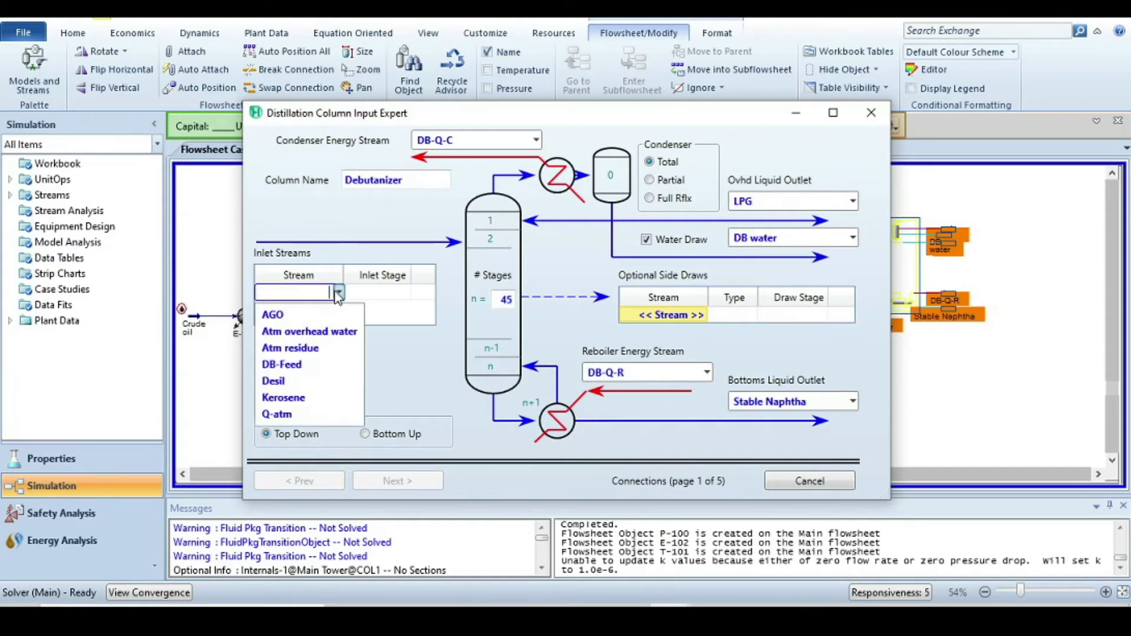
left_click(313, 365)
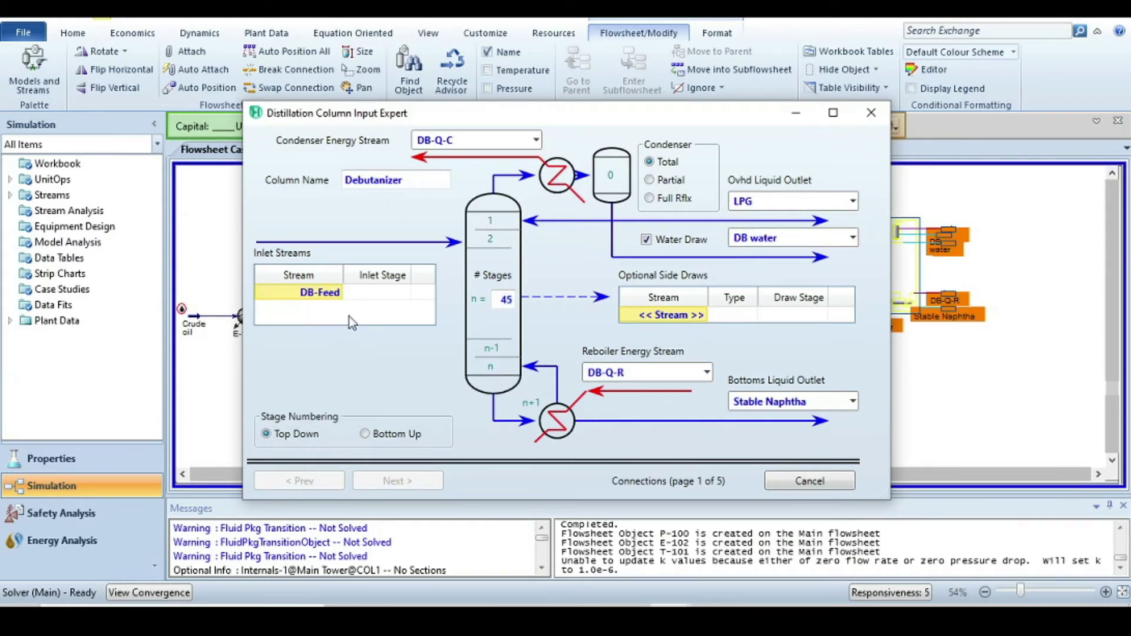
left_click(404, 292)
left_click(406, 292)
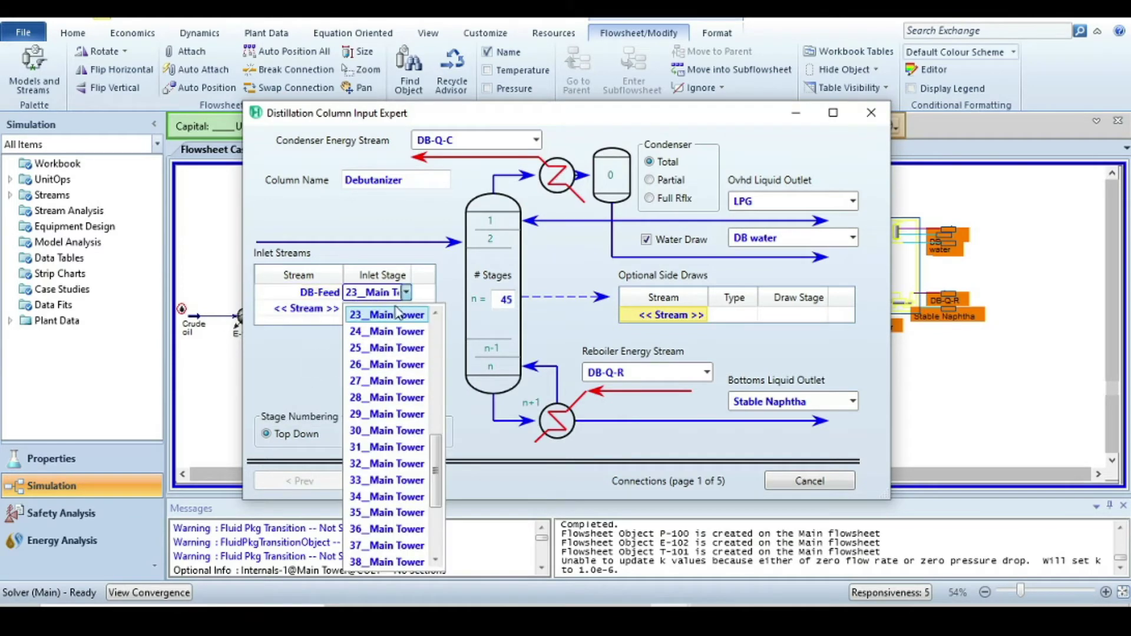
left_click(437, 315)
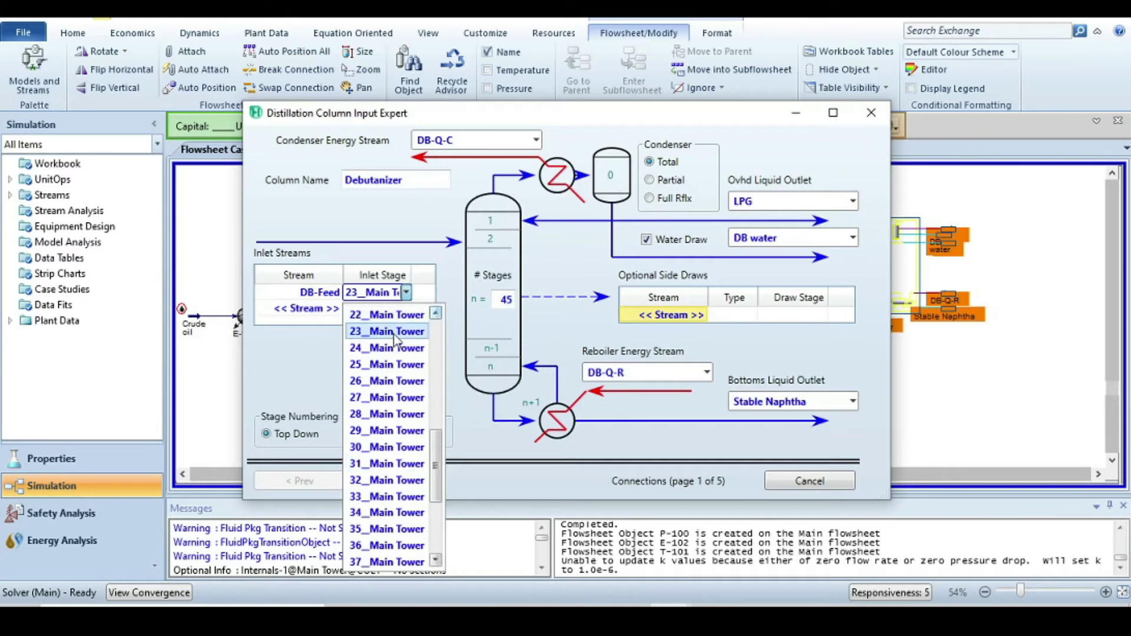
left_click(392, 319)
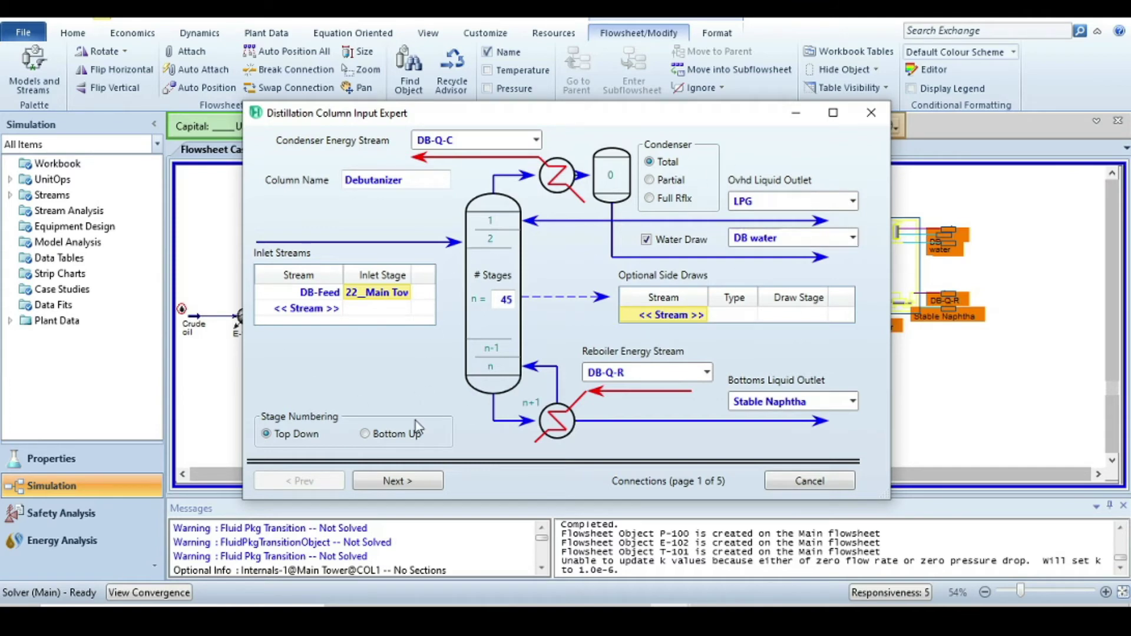
left_click(385, 485)
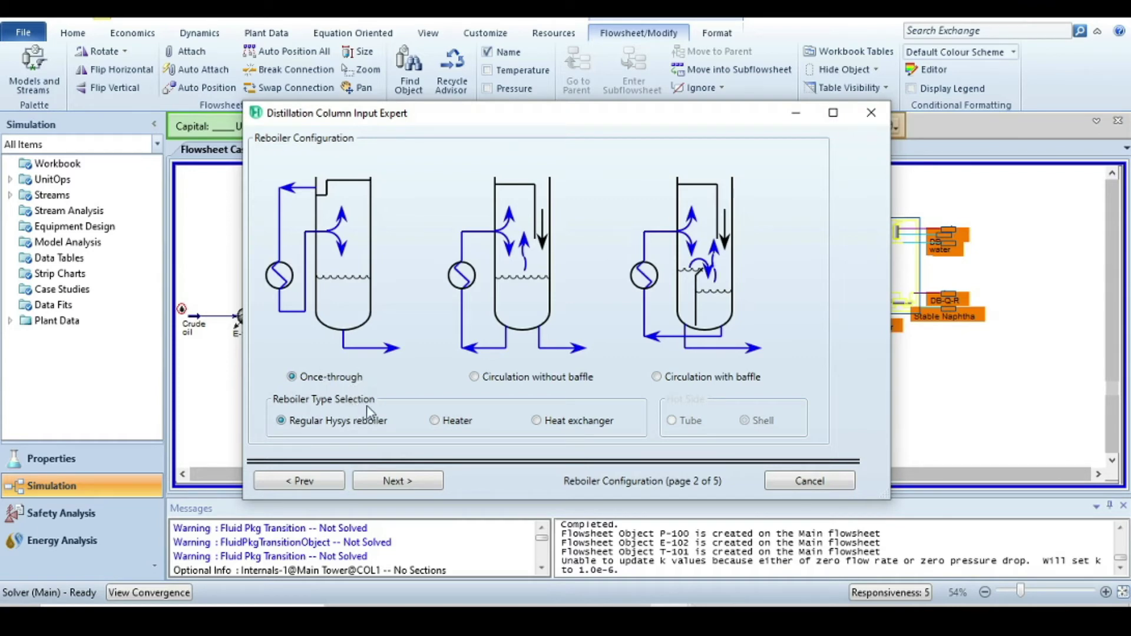
Accept the default reboiler setup, then check the slide's pressure data before entering the condenser pressure
left_click(398, 481)
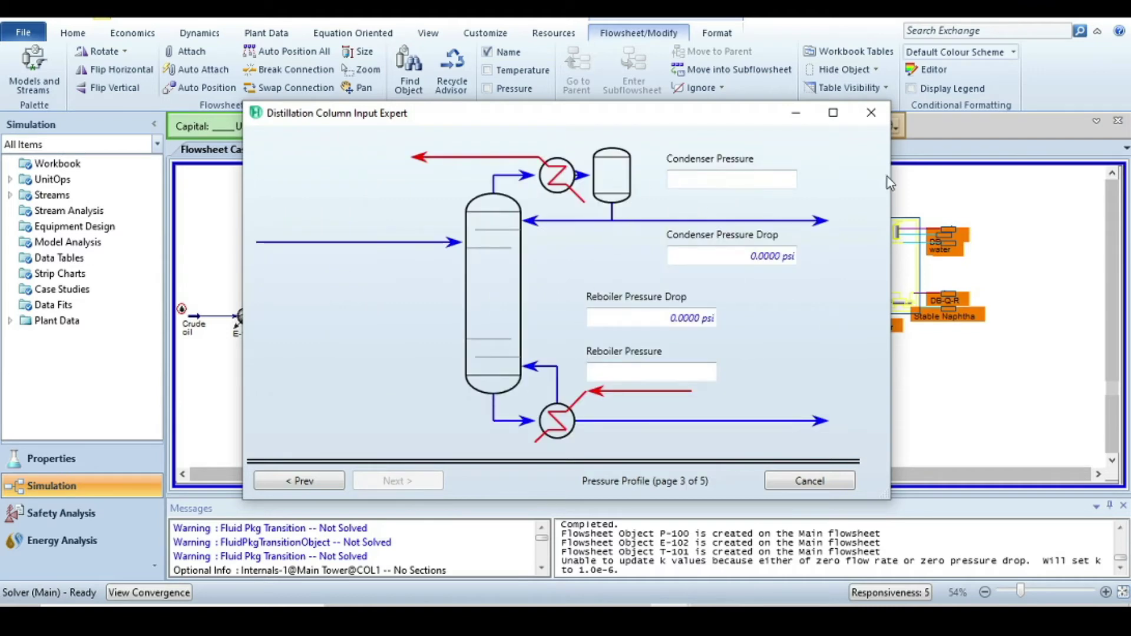
left_click(731, 181)
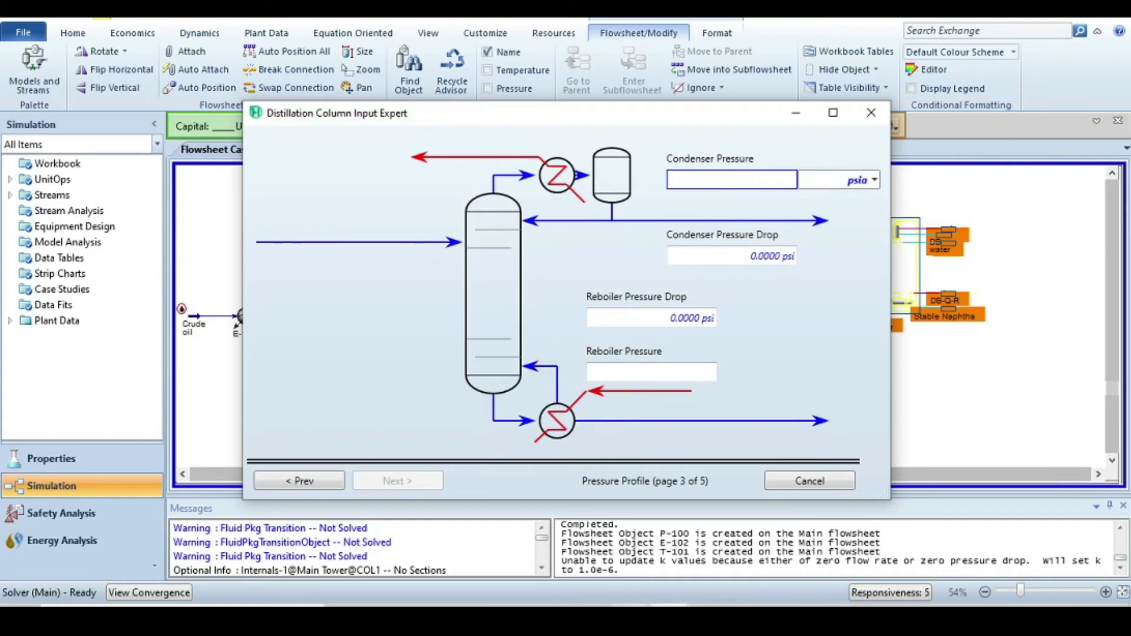
left_click(595, 530)
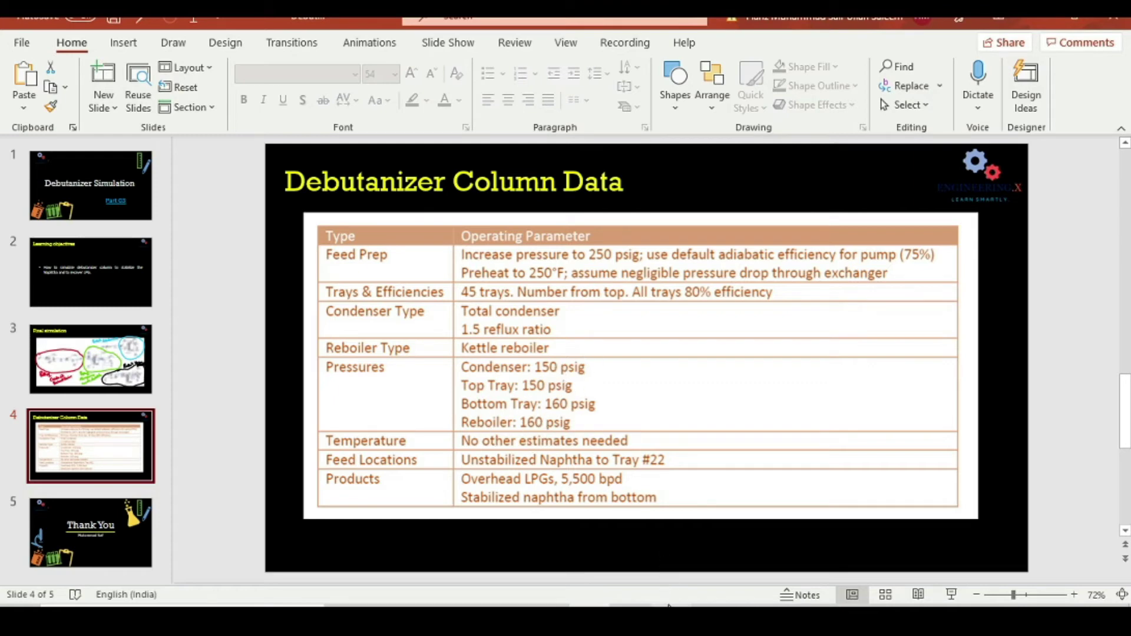
left_click(762, 531)
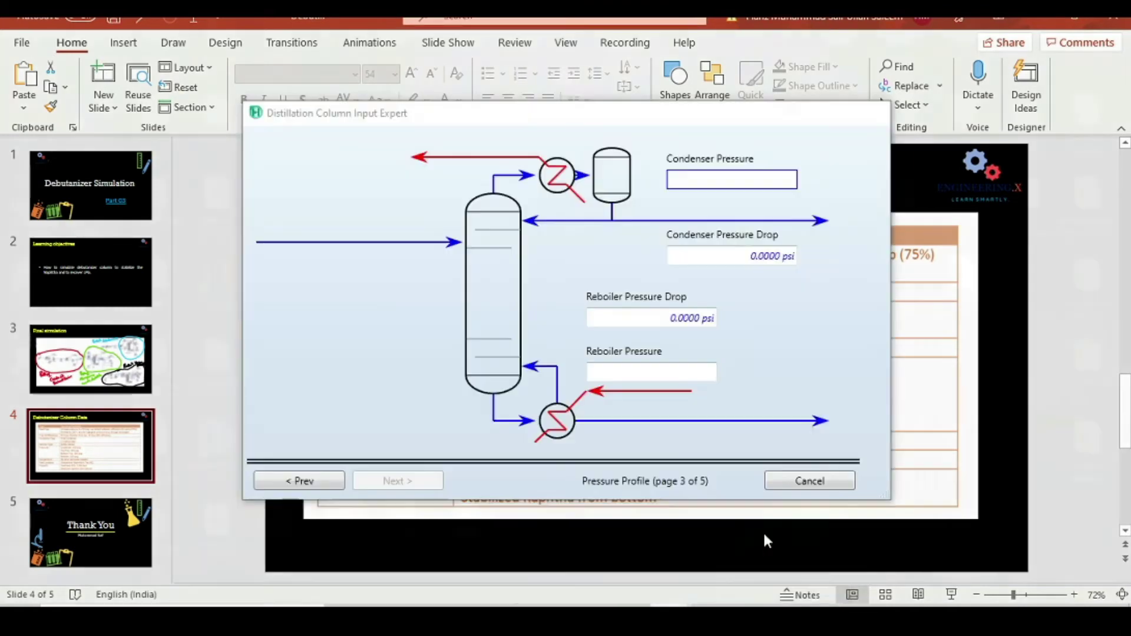
left_click(727, 178)
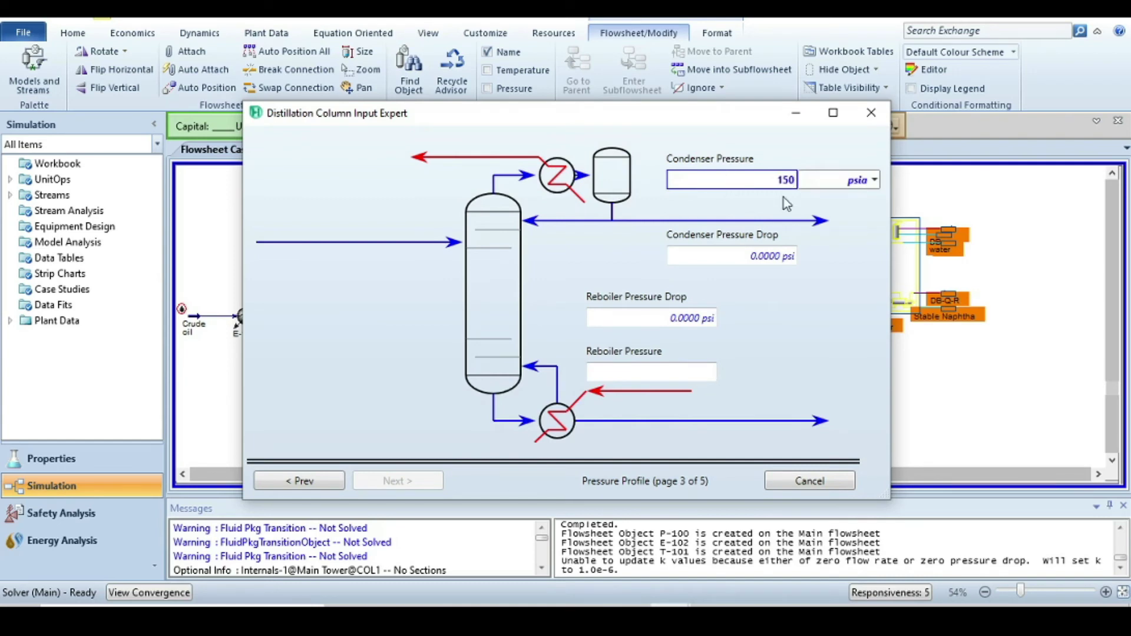
Enter condenser pressure 150 psig and reboiler pressure 160 psig, then advance to Optional Estimates
left_click(855, 180)
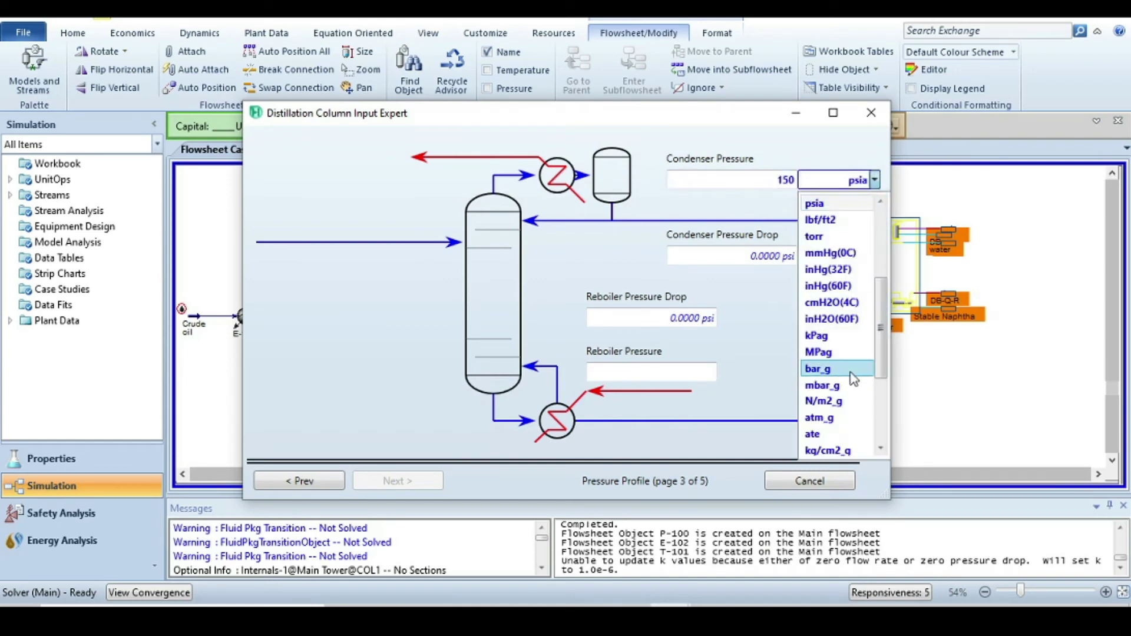
scroll(854, 379, "down", 2)
left_click(844, 374)
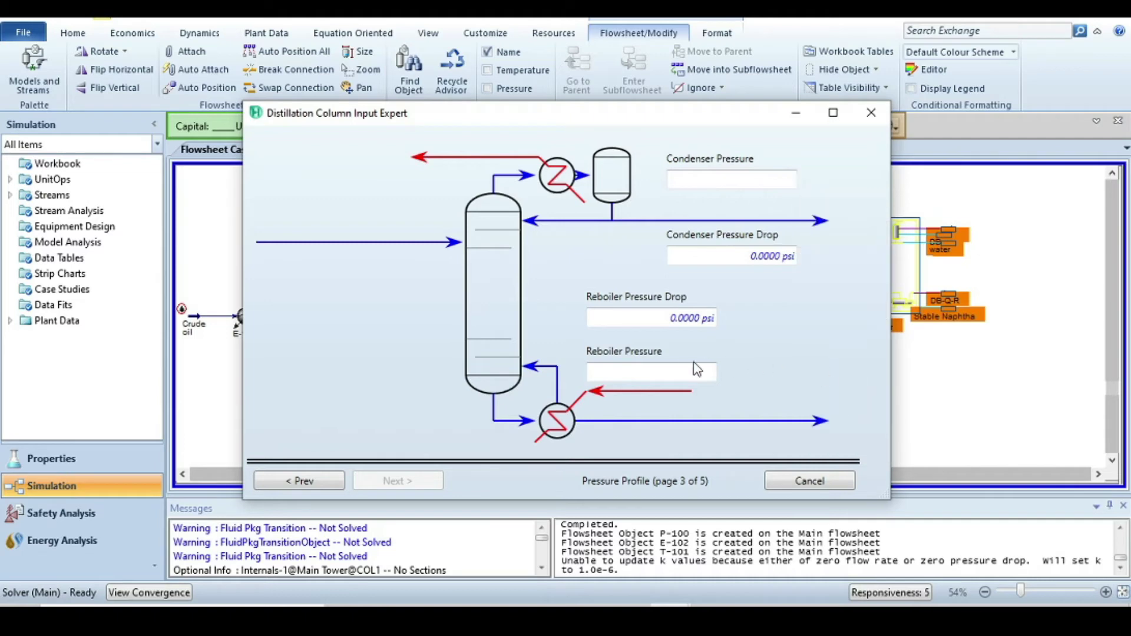
left_click(663, 366)
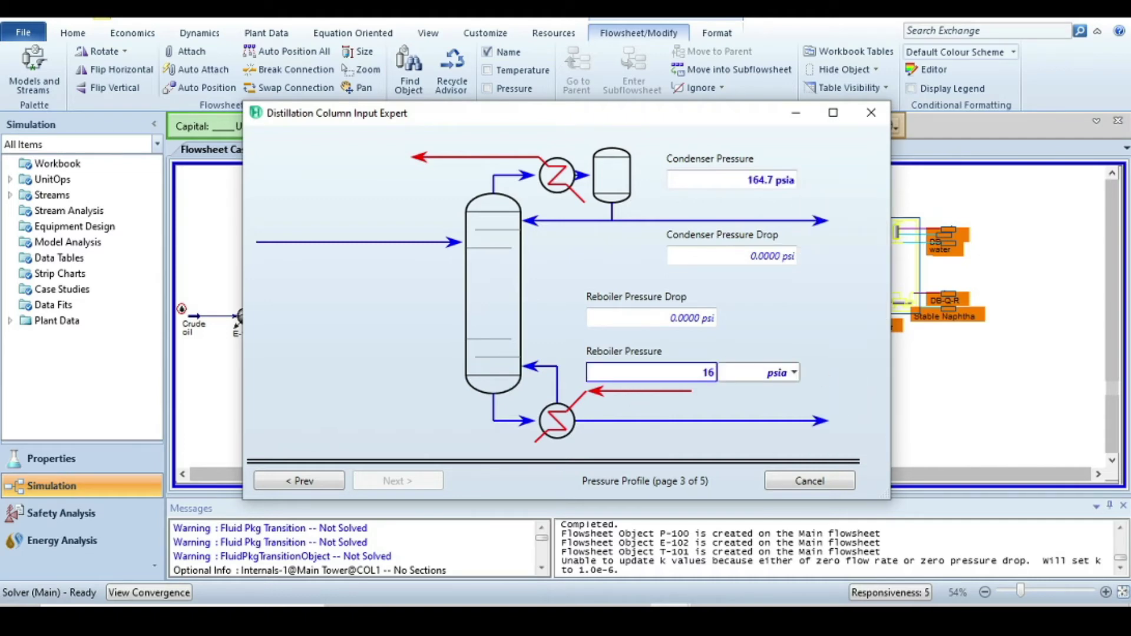
left_click(794, 372)
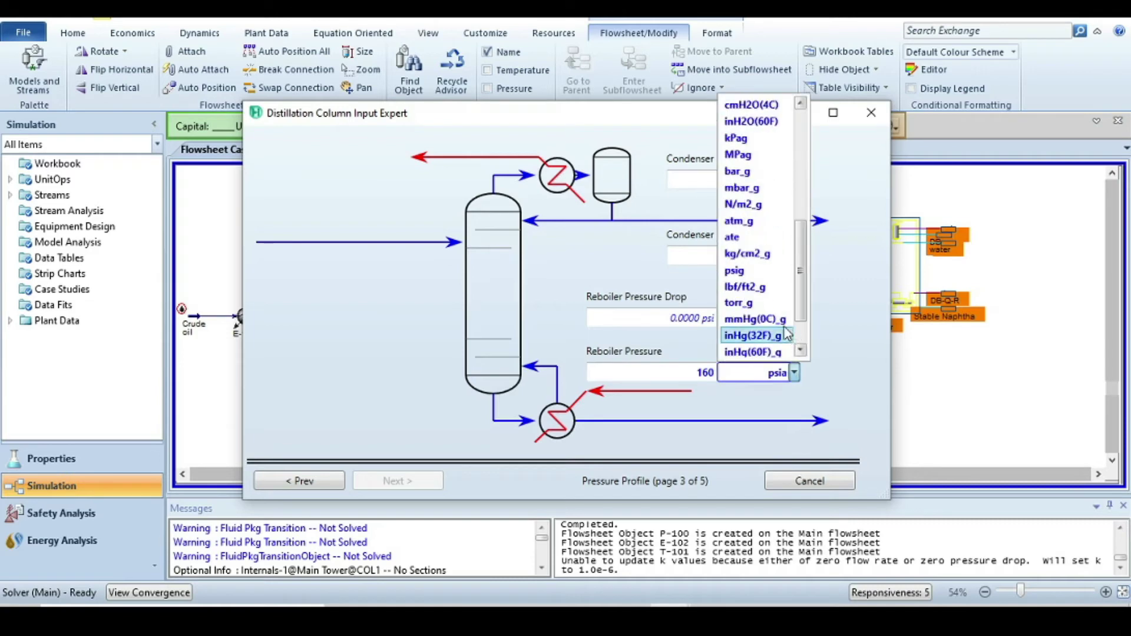
left_click(777, 271)
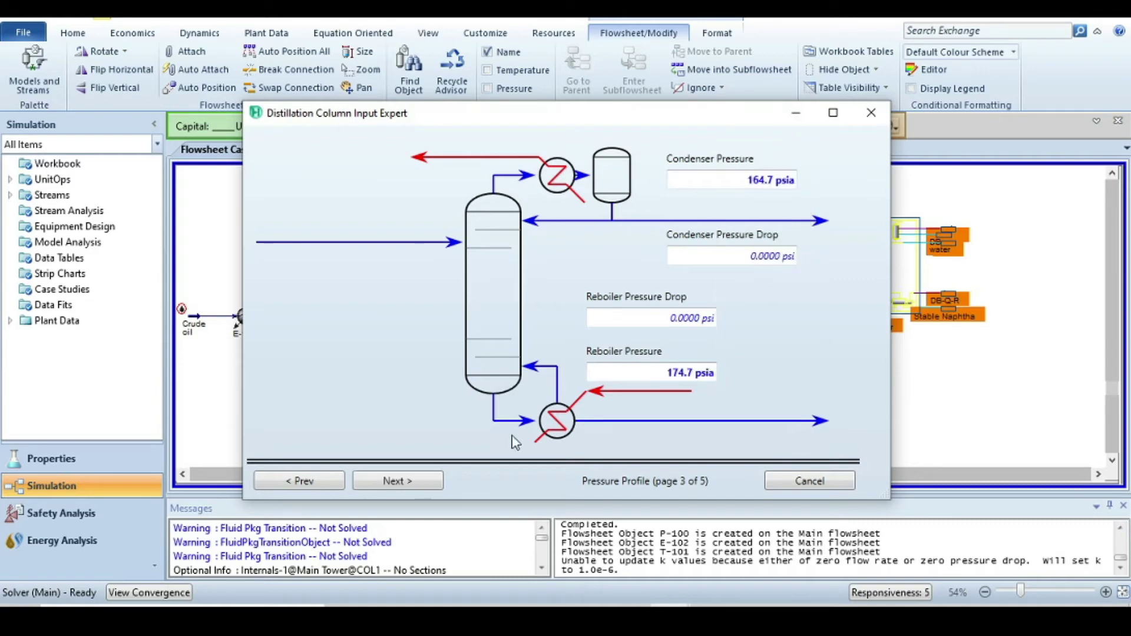
left_click(398, 482)
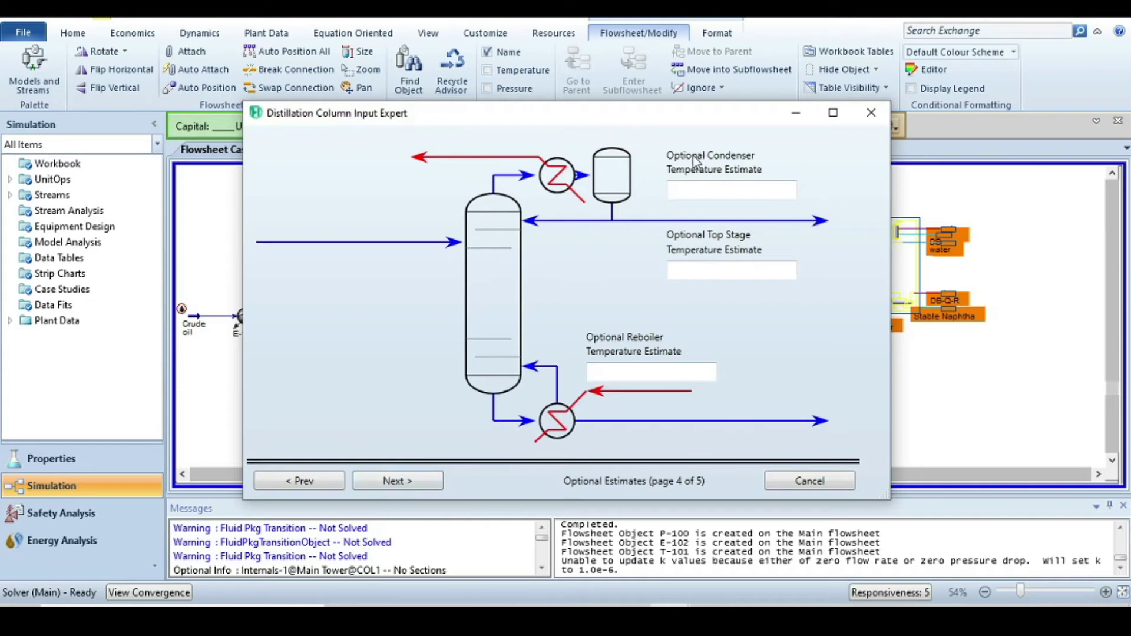
Skip the estimates, choose a Volume flow basis with reflux ratio 1.5, and bring up the data slide
left_click(390, 482)
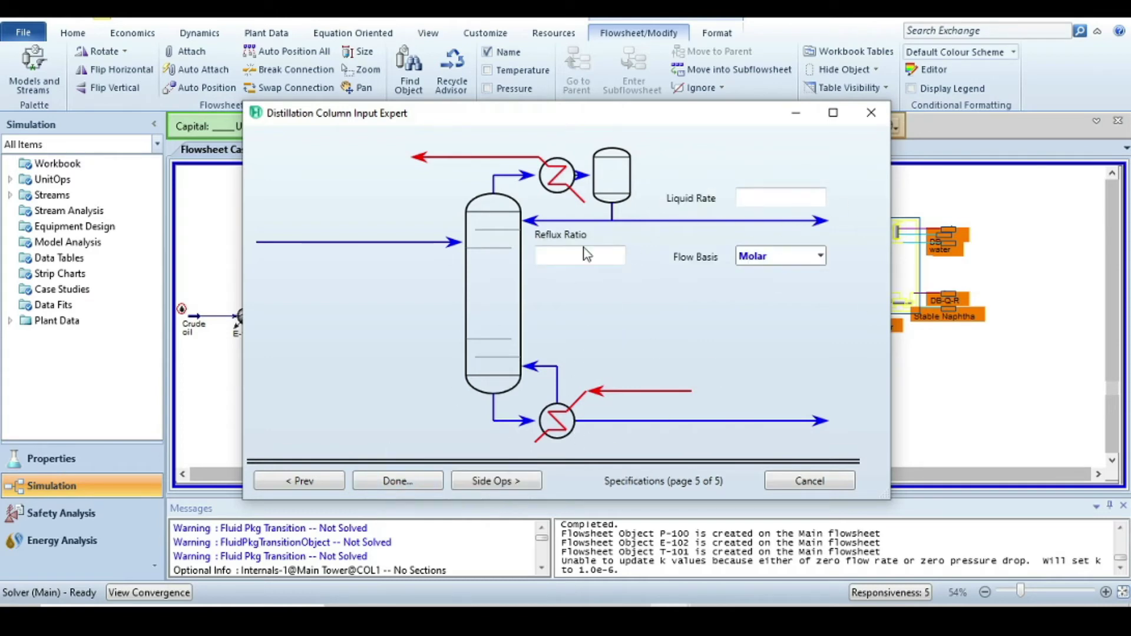
left_click(820, 255)
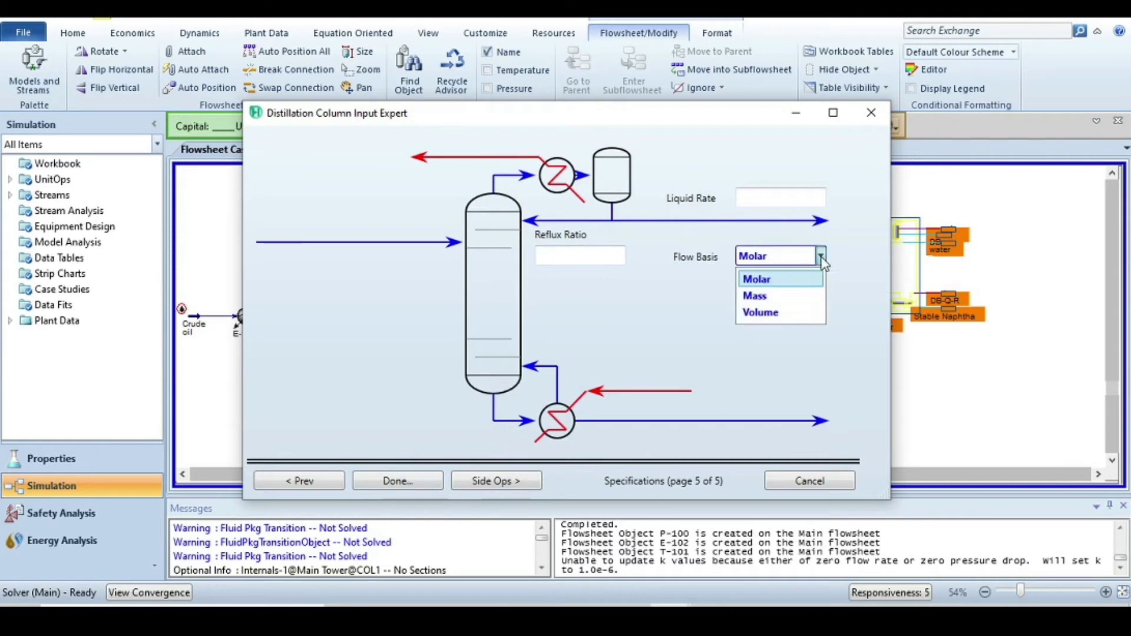
left_click(785, 315)
left_click(593, 258)
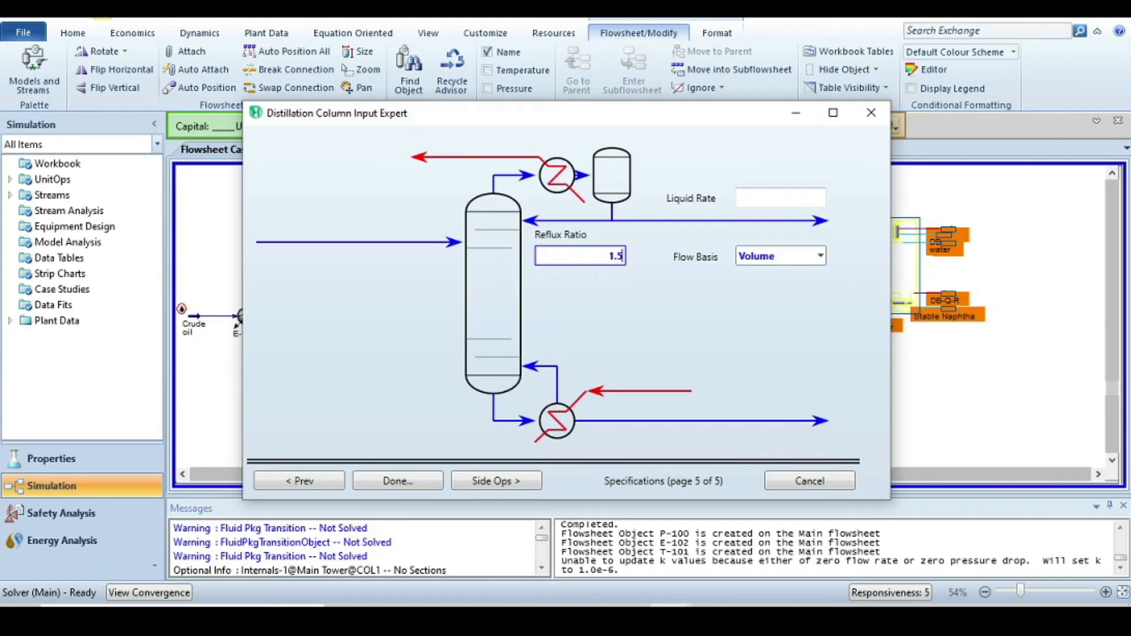
left_click(751, 203)
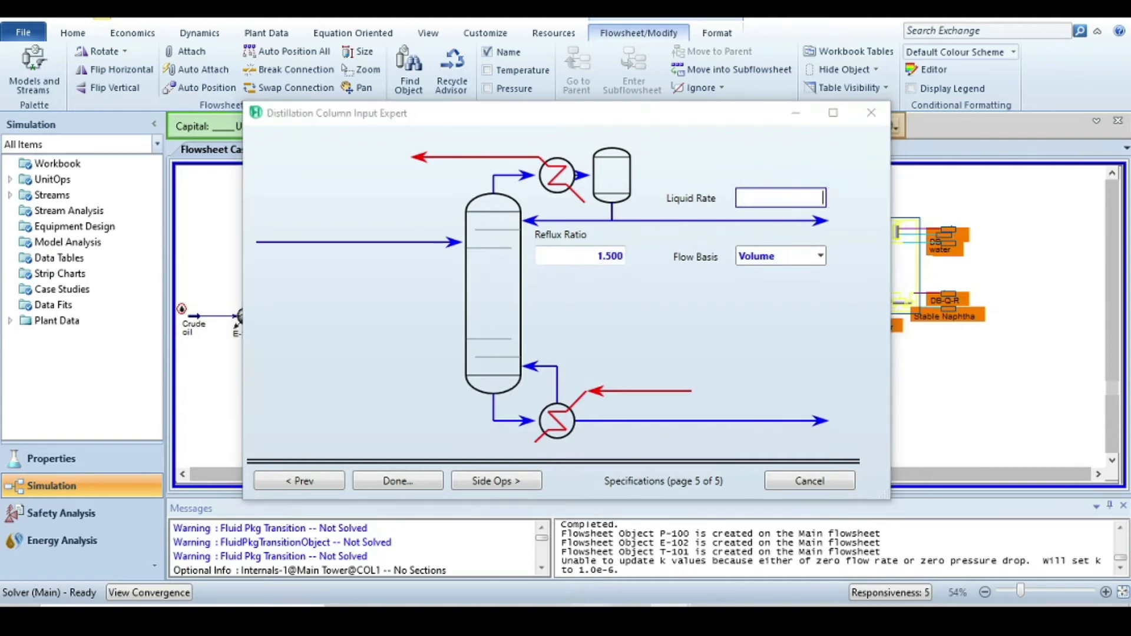
key("alt+Tab")
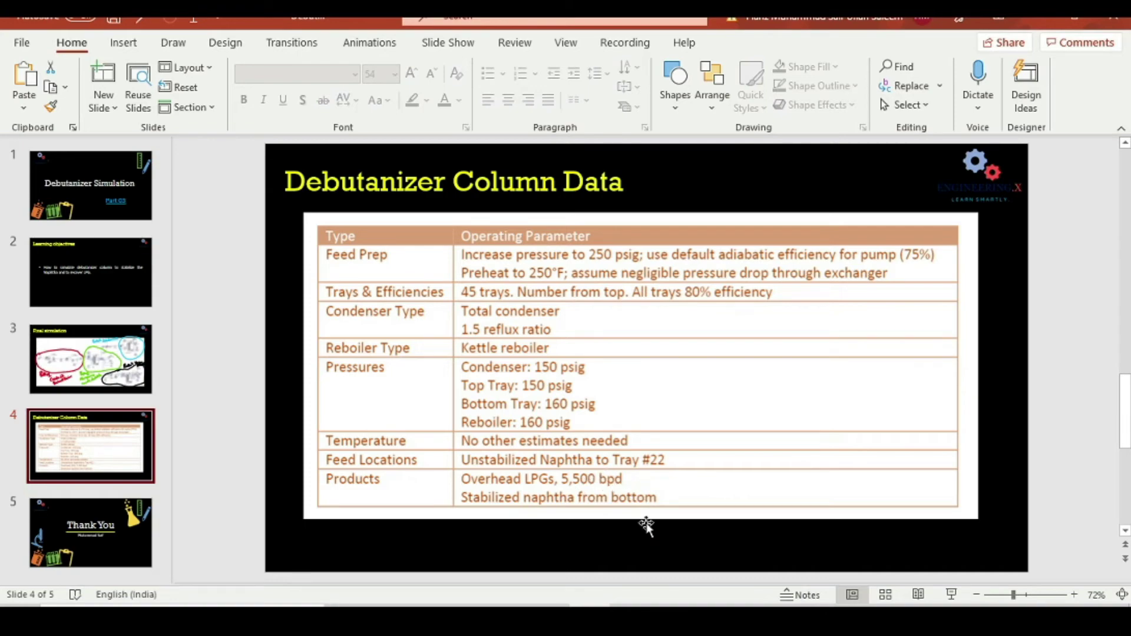
Return from the Debutanizer Column Data slide to the Distillation Column Input Expert
left_click(753, 573)
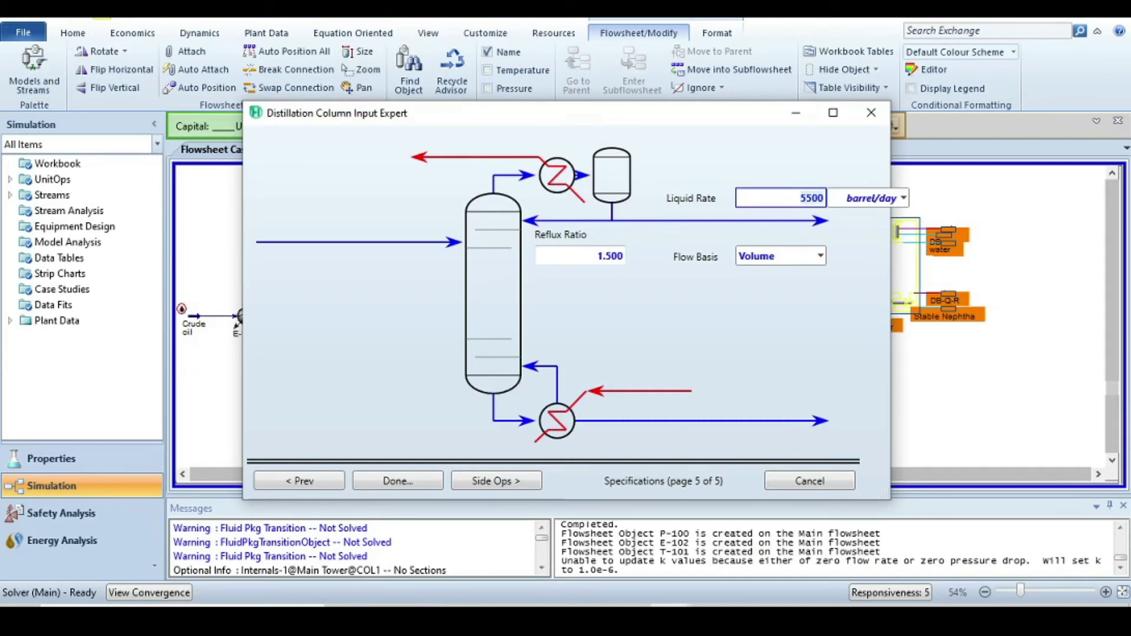
Commit the 5500 barrel/day liquid rate, finish the Debutanizer, and view its stage efficiencies
key("Return")
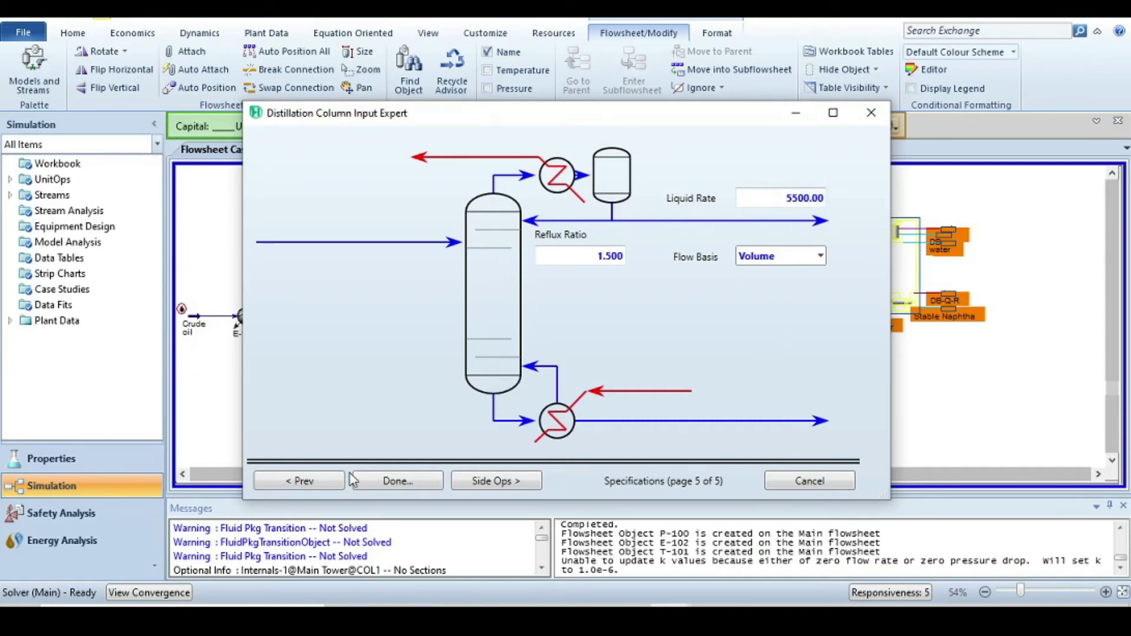
left_click(390, 480)
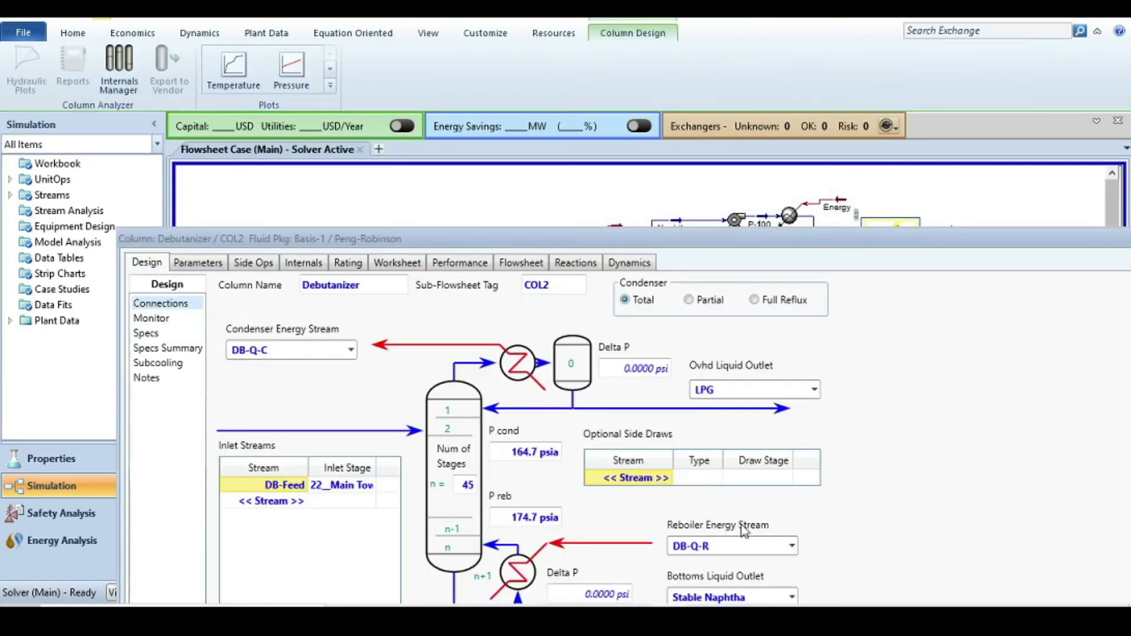
left_click_drag(670, 245, 646, 89)
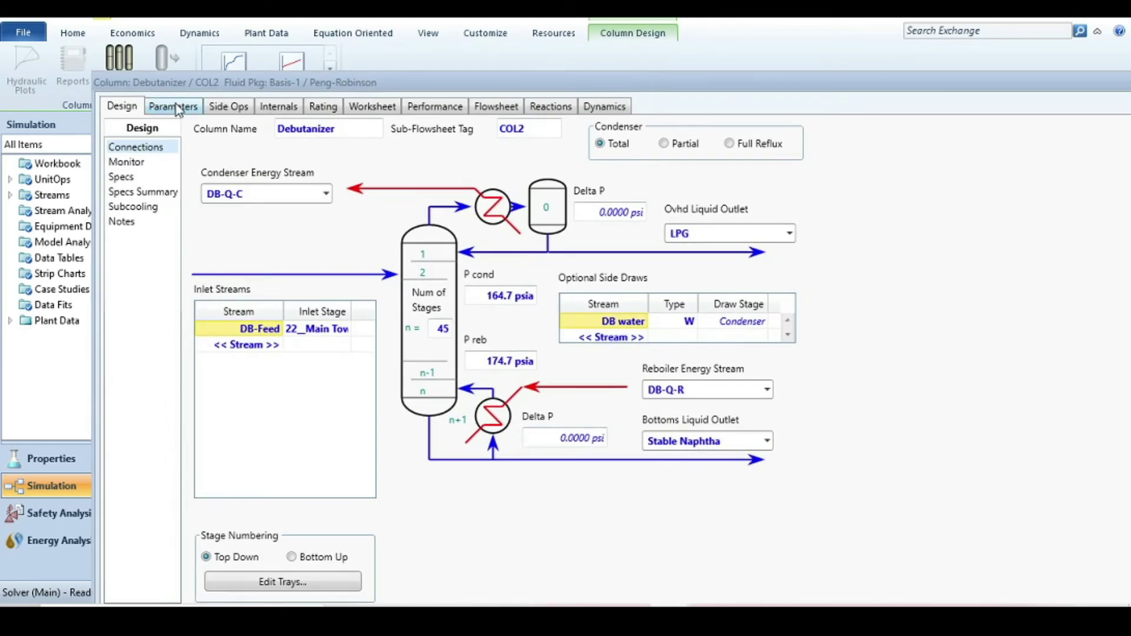
left_click(193, 107)
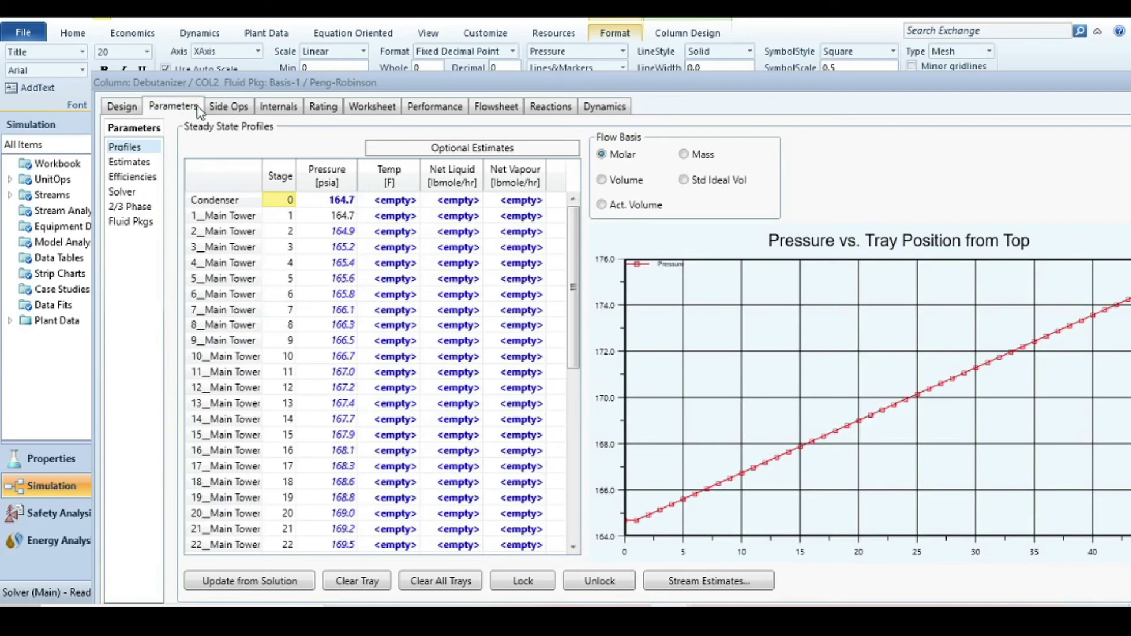
left_click(135, 177)
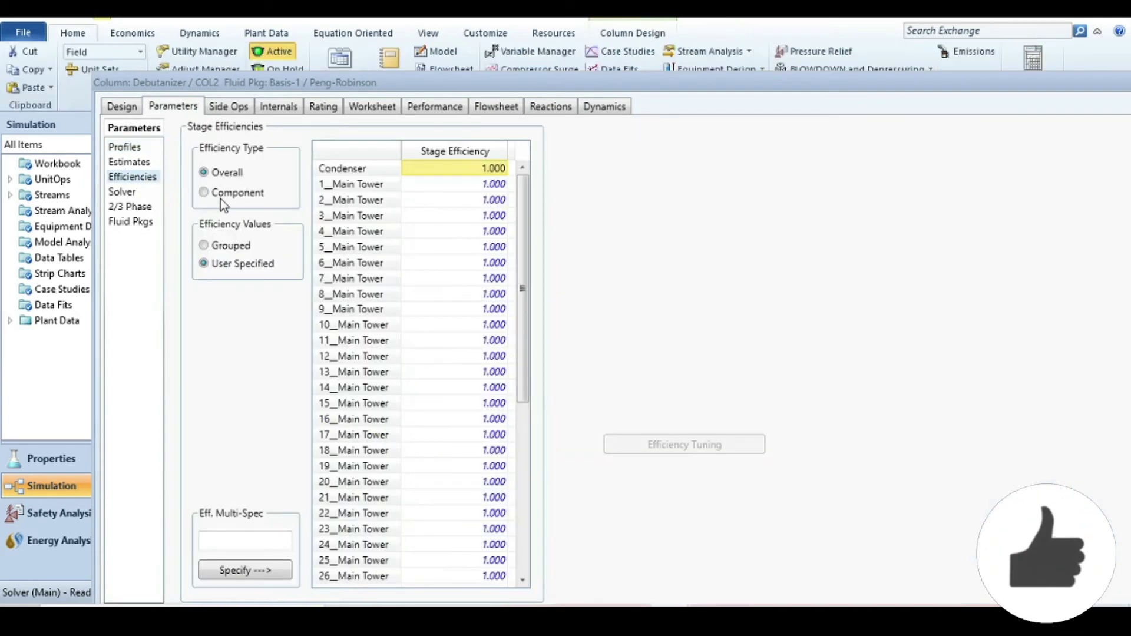
Apply 0.8 efficiency to Main Tower trays 1–45 via Eff. Multi-Spec, leaving condenser and reboiler at 1
left_click(241, 541)
type("0.8")
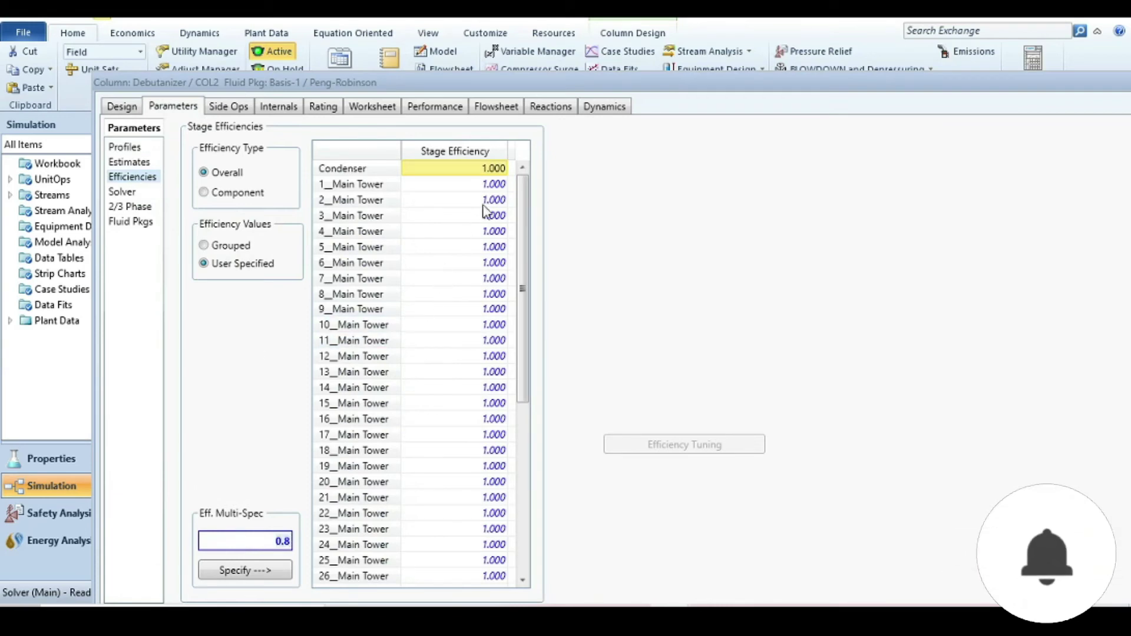
left_click(463, 187)
key("Down")
key("Down")
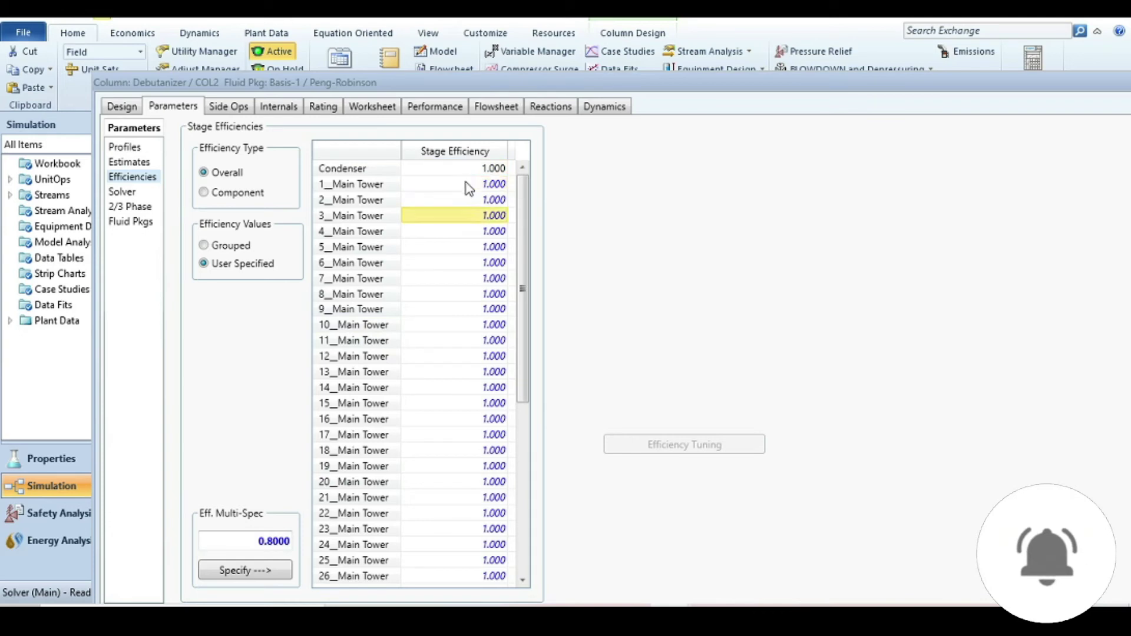
left_click_drag(469, 189, 438, 567)
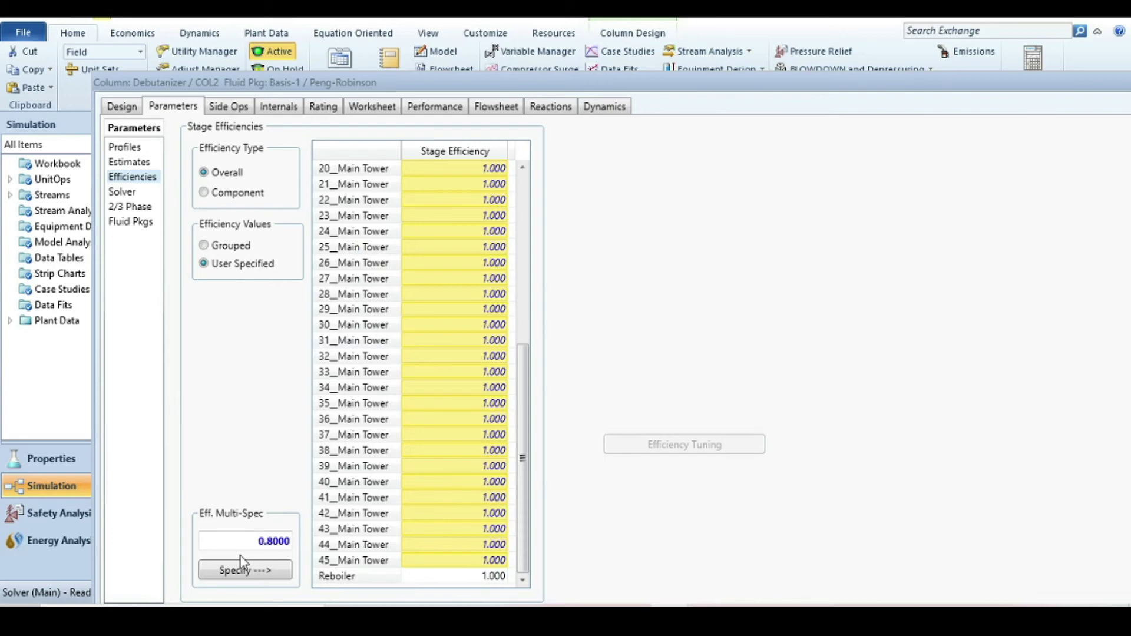
left_click(262, 580)
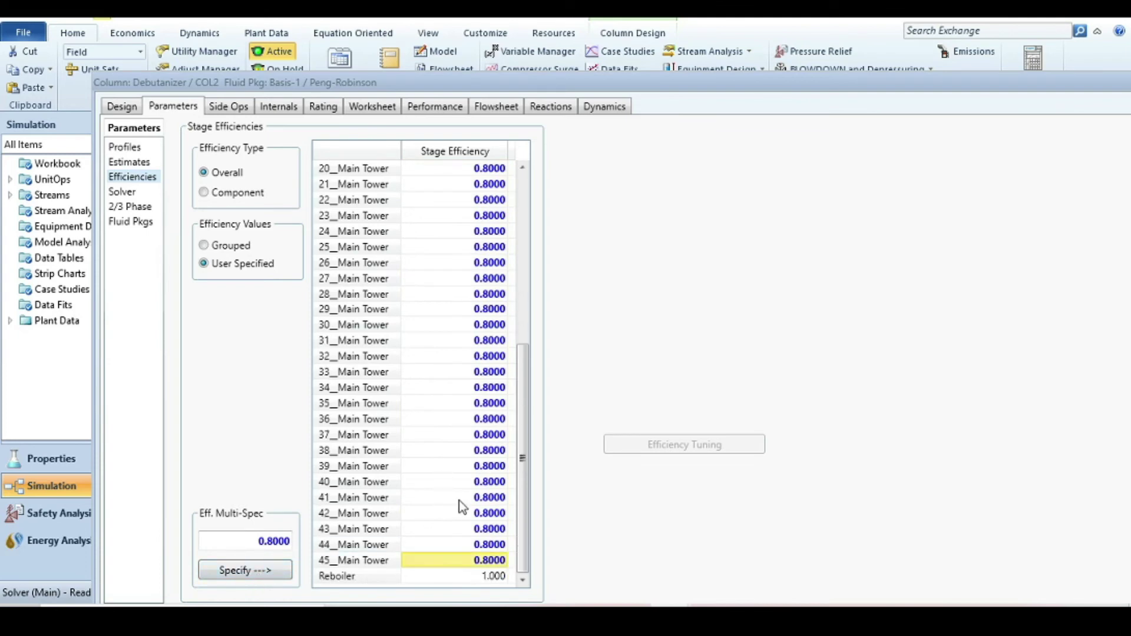
scroll(459, 501, "up", 7)
scroll(444, 531, "down", 7)
scroll(457, 237, "up", 7)
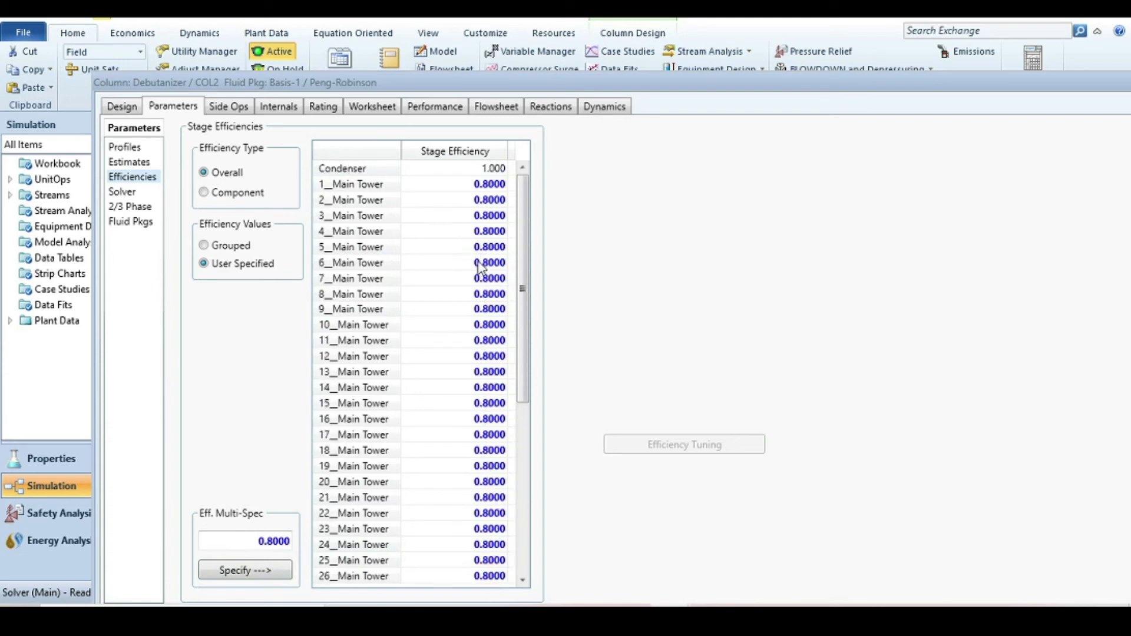
Run the Debutanizer from the Design Monitor page until it converges with 5496 barrel/day distillate
left_click(116, 109)
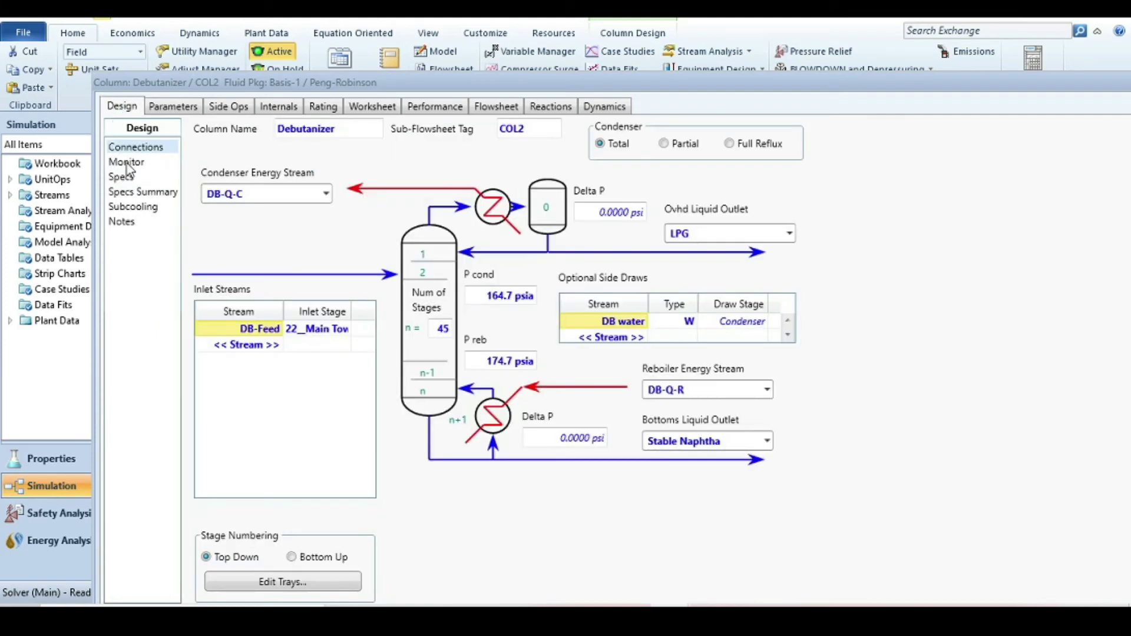
left_click(127, 163)
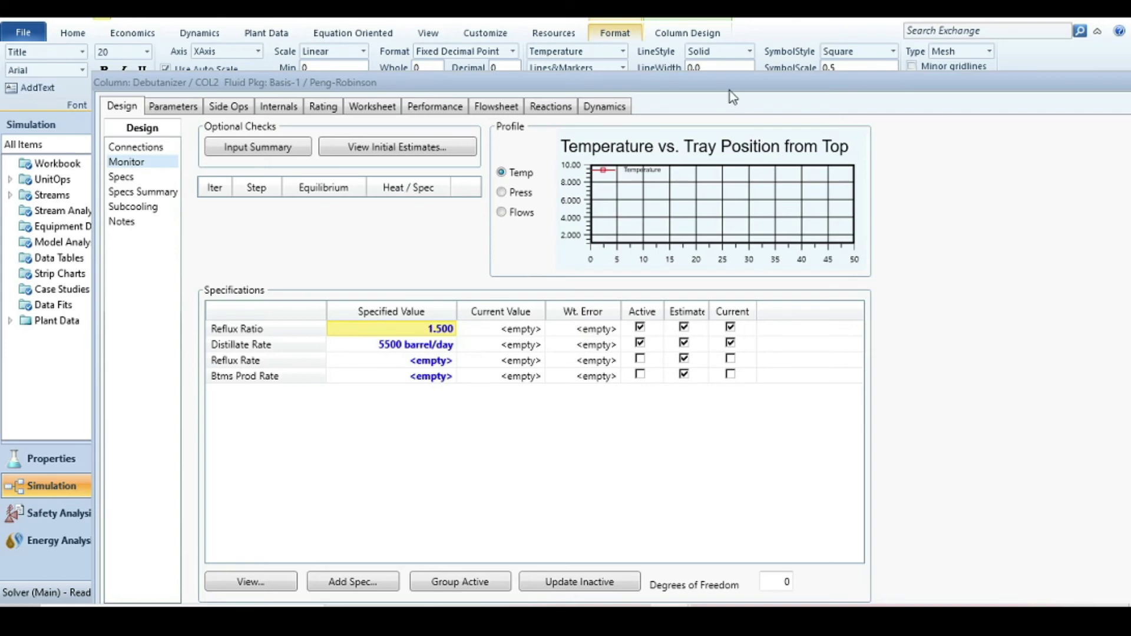
left_click_drag(732, 97, 684, 20)
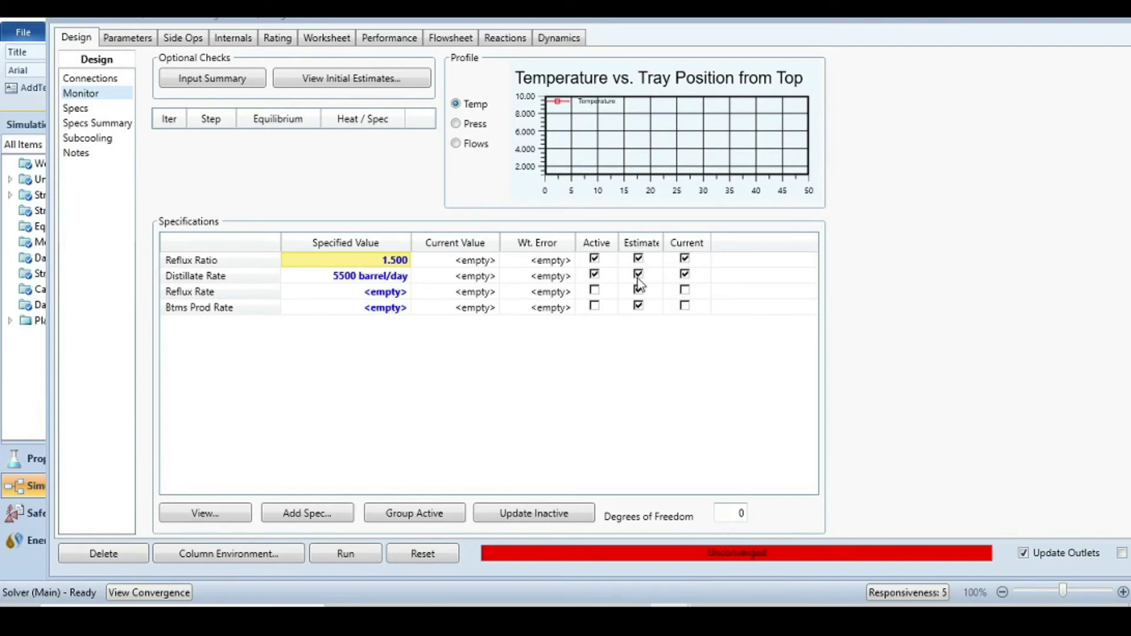
left_click(355, 557)
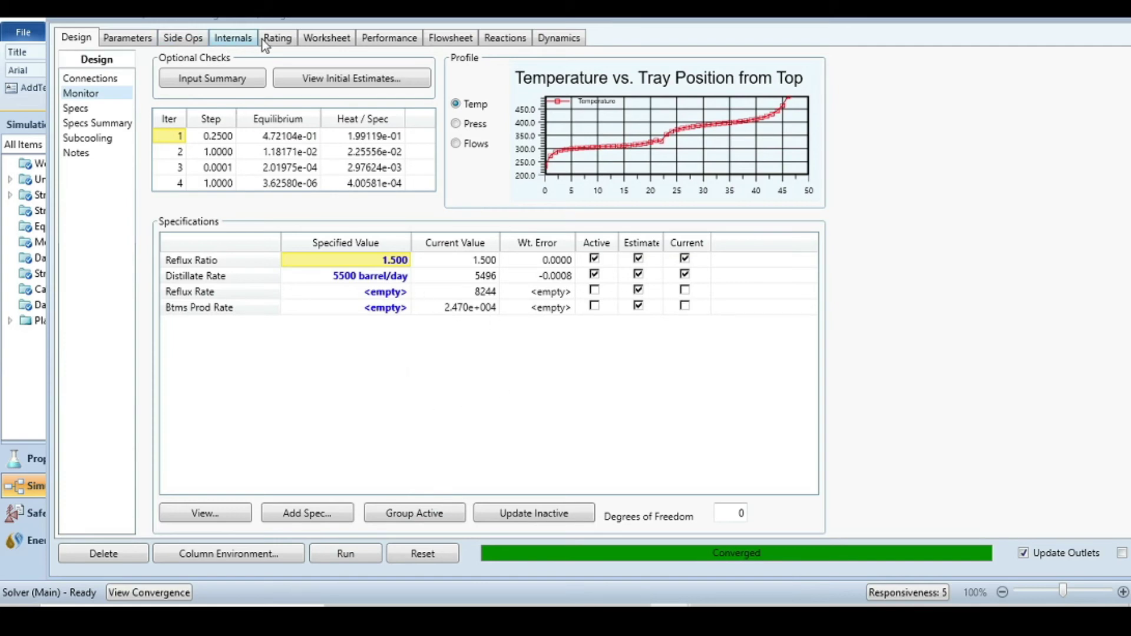
Open the Performance Summary showing DB-Feed 2954.8 lbmole/hr split into LPG 731.7 and Stable Naphtha 2223.0
left_click(382, 41)
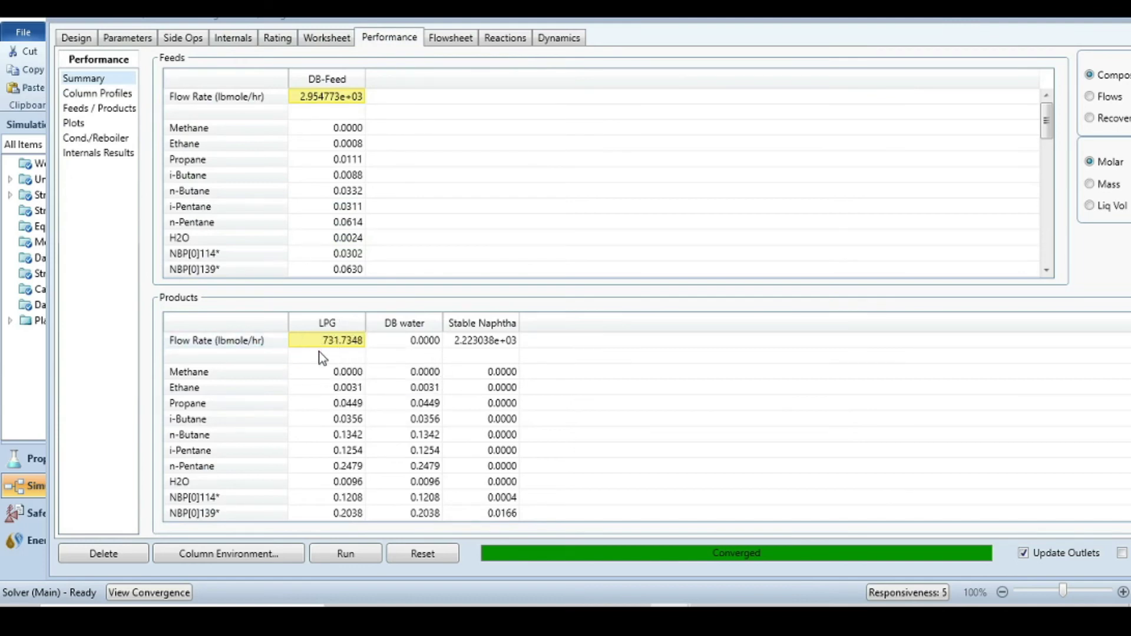
left_click(236, 347)
mouse_move(329, 353)
mouse_move(482, 349)
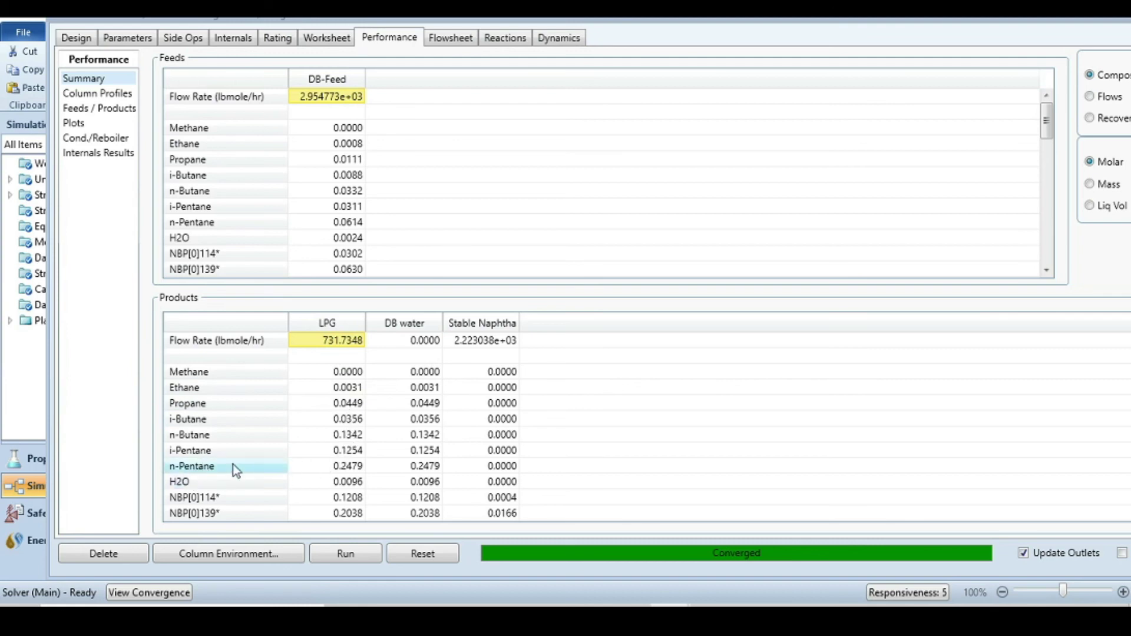
Scroll through the product composition table, then move the column window aside
scroll(335, 460, "down", 2)
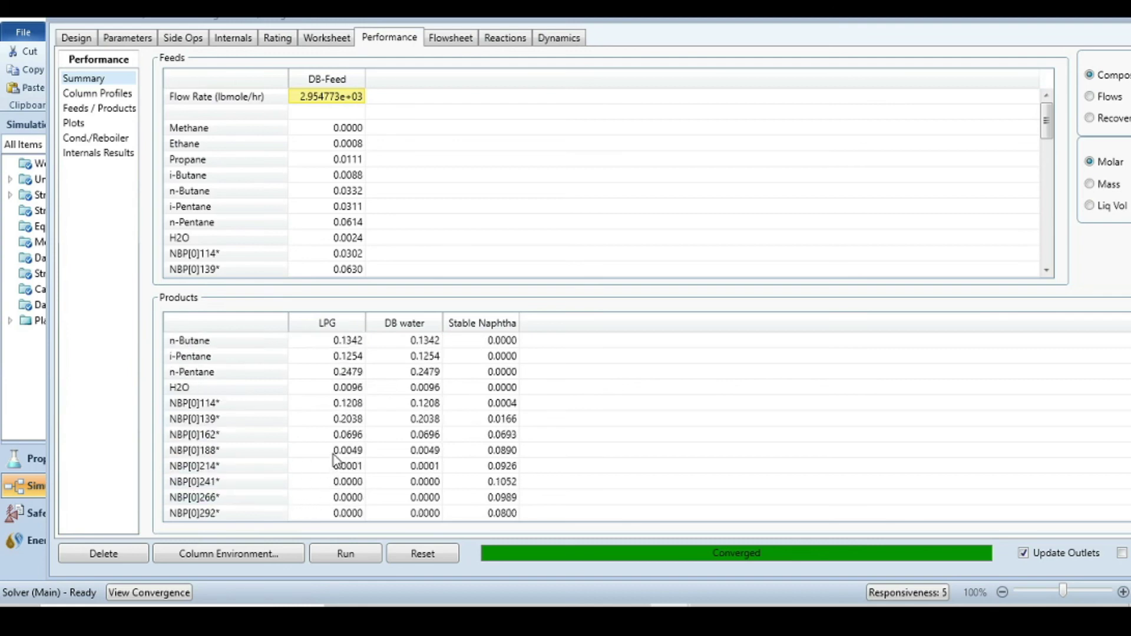
scroll(352, 420, "down", 6)
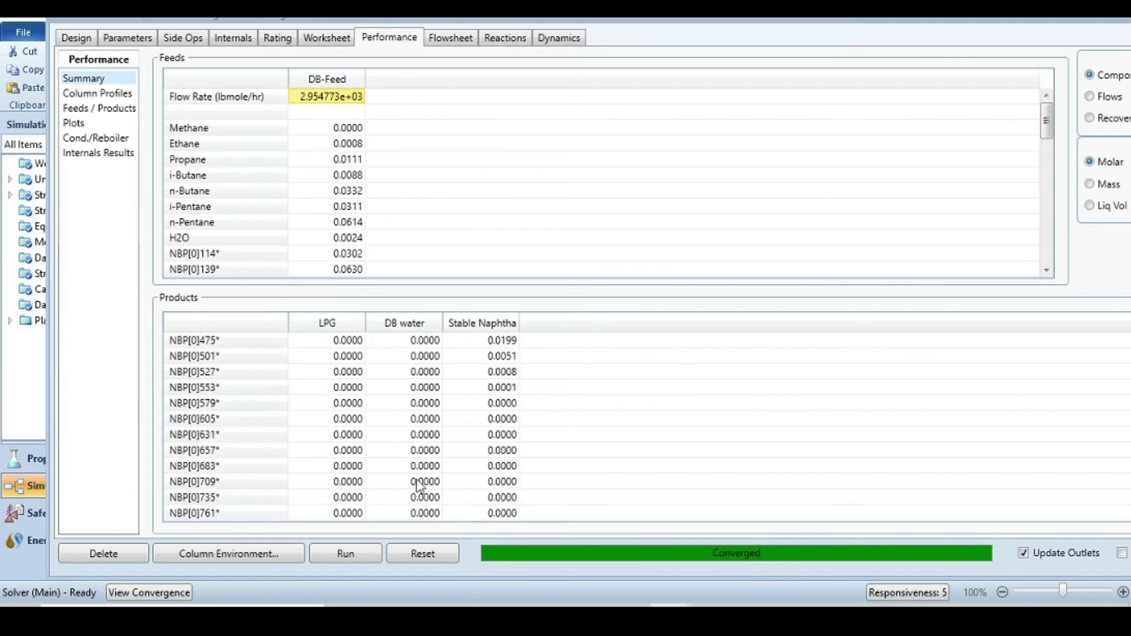
scroll(523, 475, "up", 5)
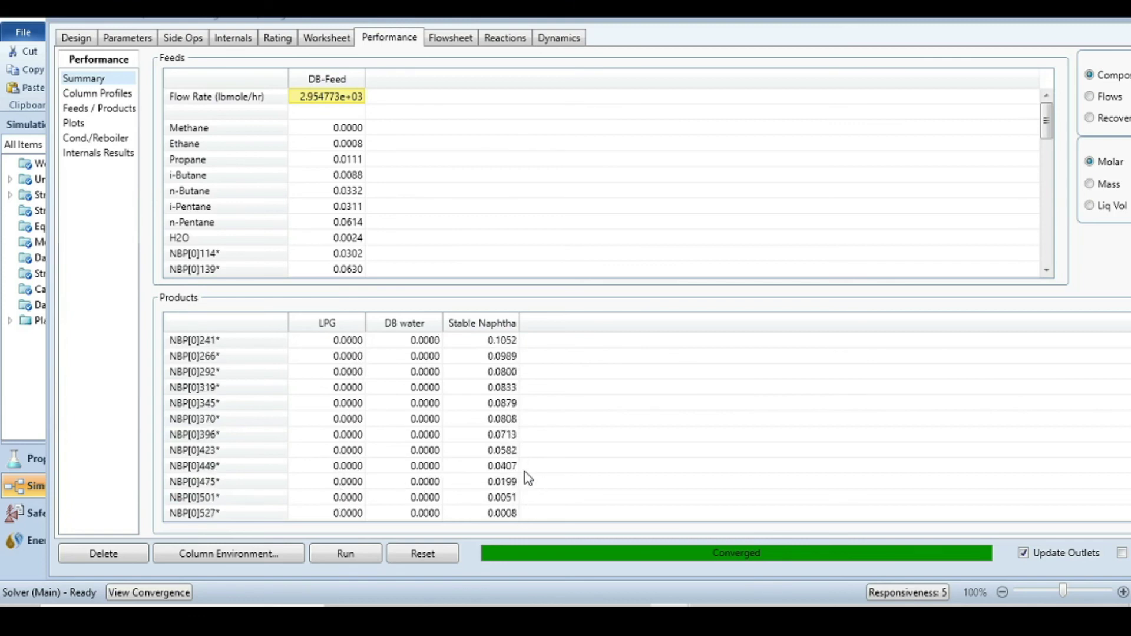
scroll(538, 384, "up", 3)
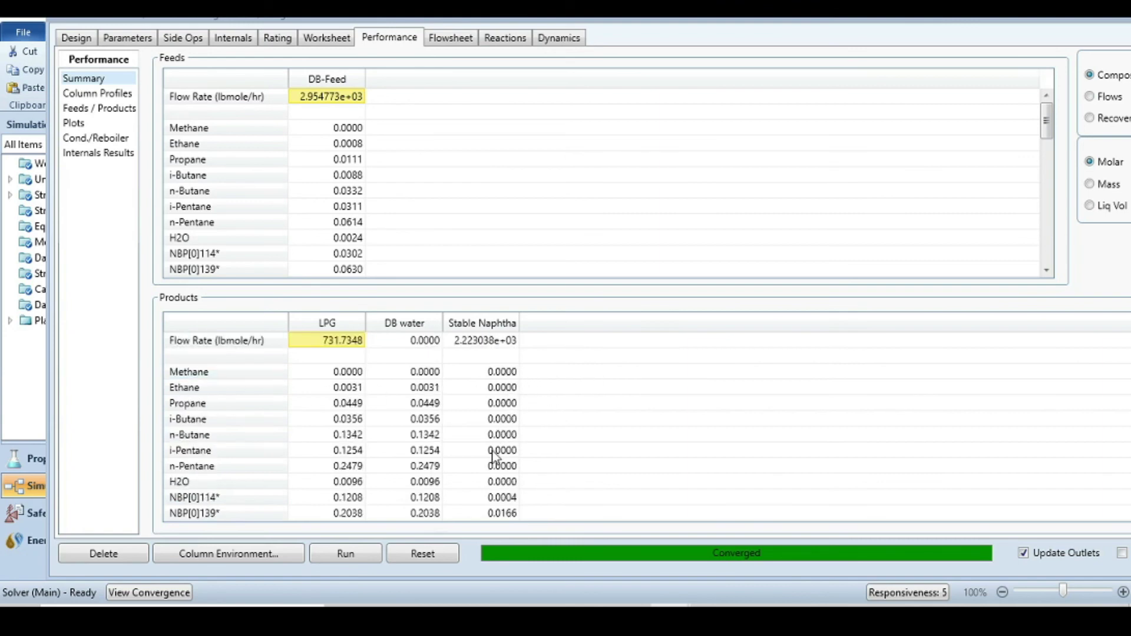
scroll(521, 486, "down", 1)
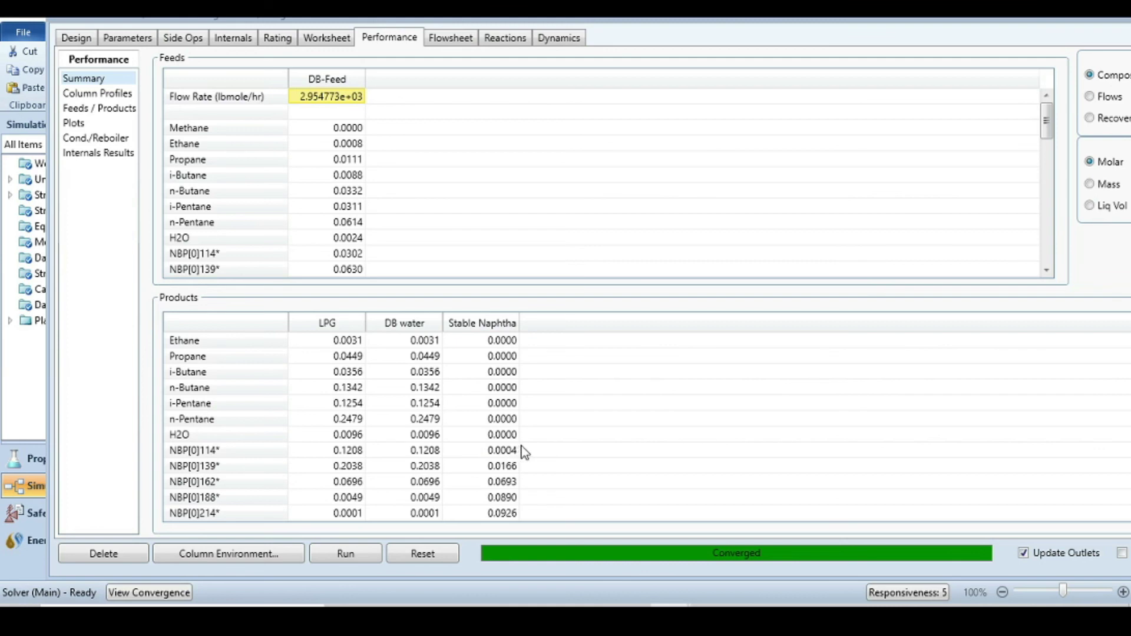
scroll(521, 452, "down", 2)
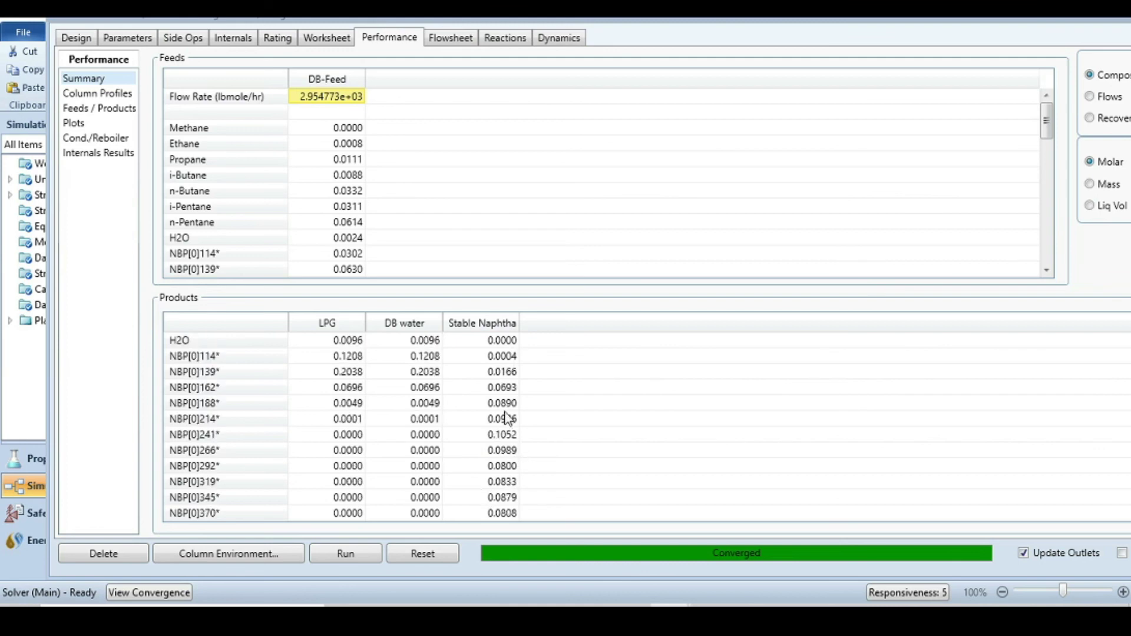
scroll(522, 501, "down", 3)
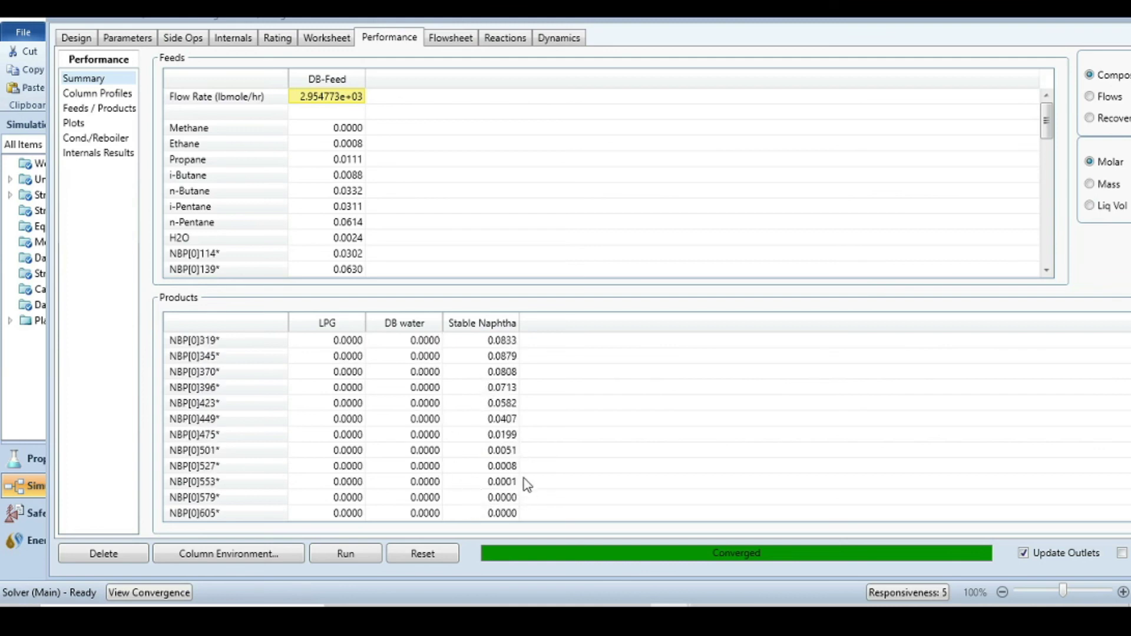
scroll(526, 484, "up", 1)
scroll(526, 484, "up", 5)
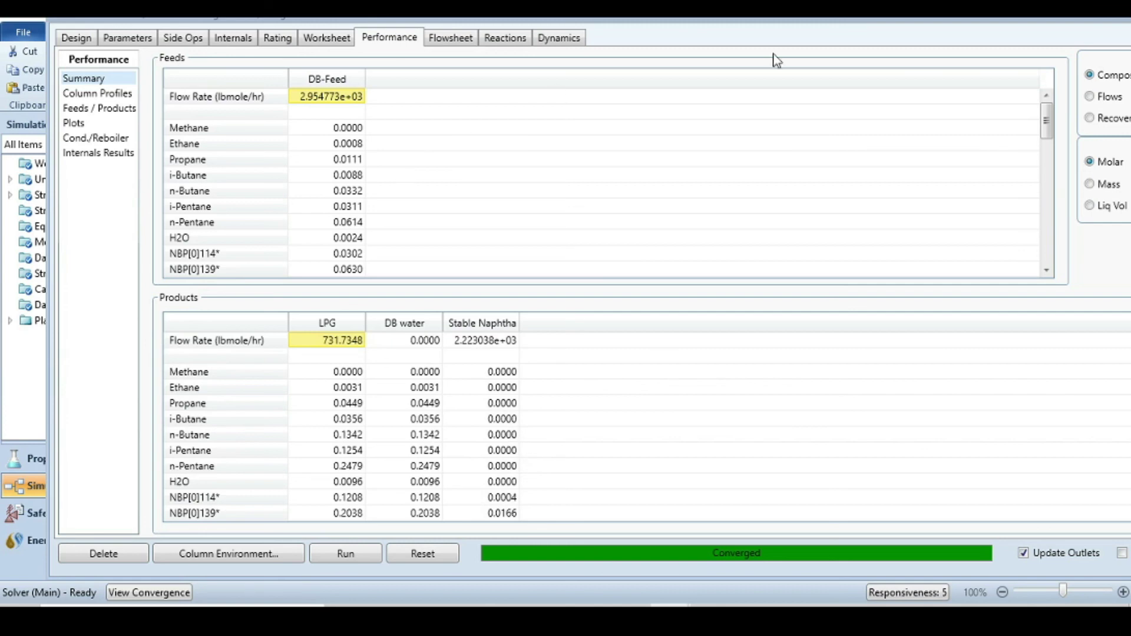
left_click_drag(1031, 21, 914, 31)
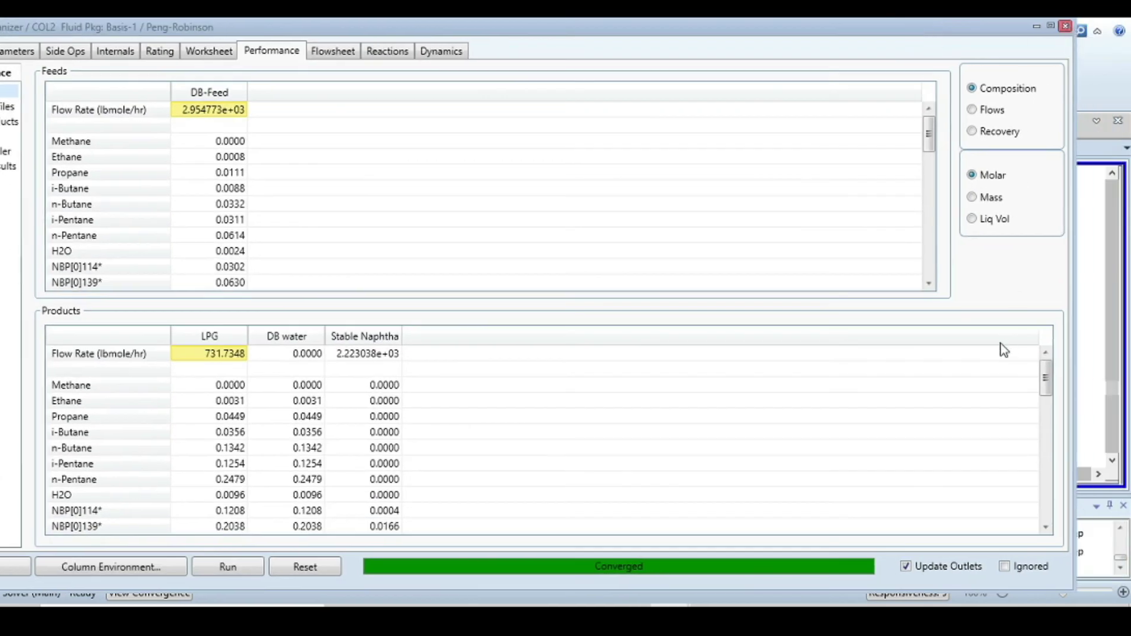
Close the column window and drag the Stable Naphtha and LPG streams apart on the flowsheet
key("ctrl+F4")
mouse_move(948, 314)
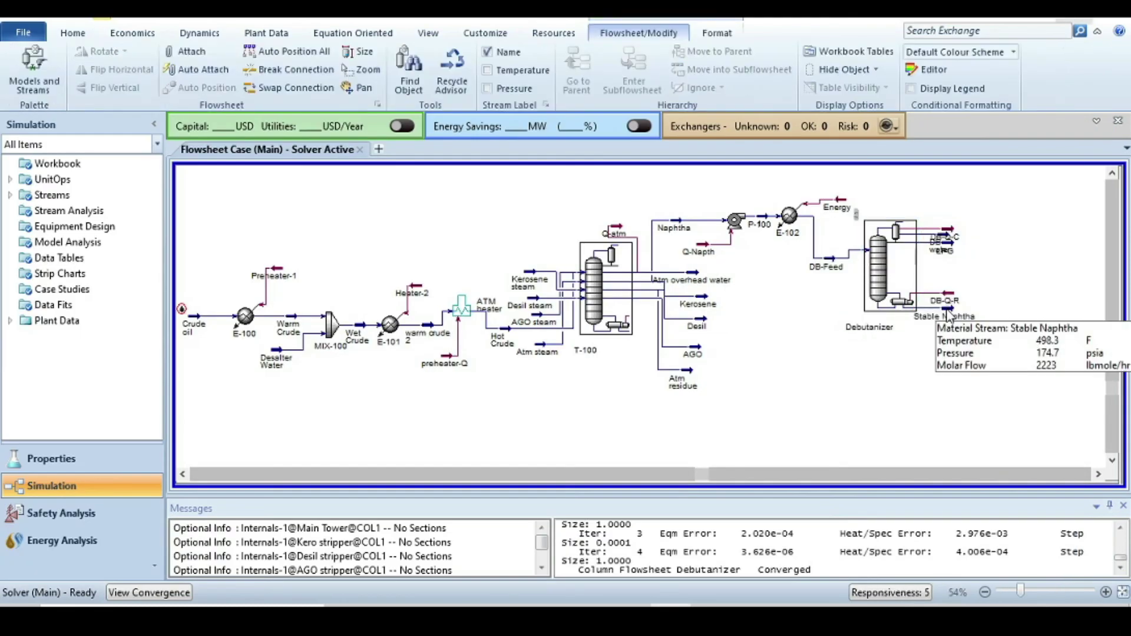
left_click_drag(948, 314, 949, 334)
mouse_move(950, 247)
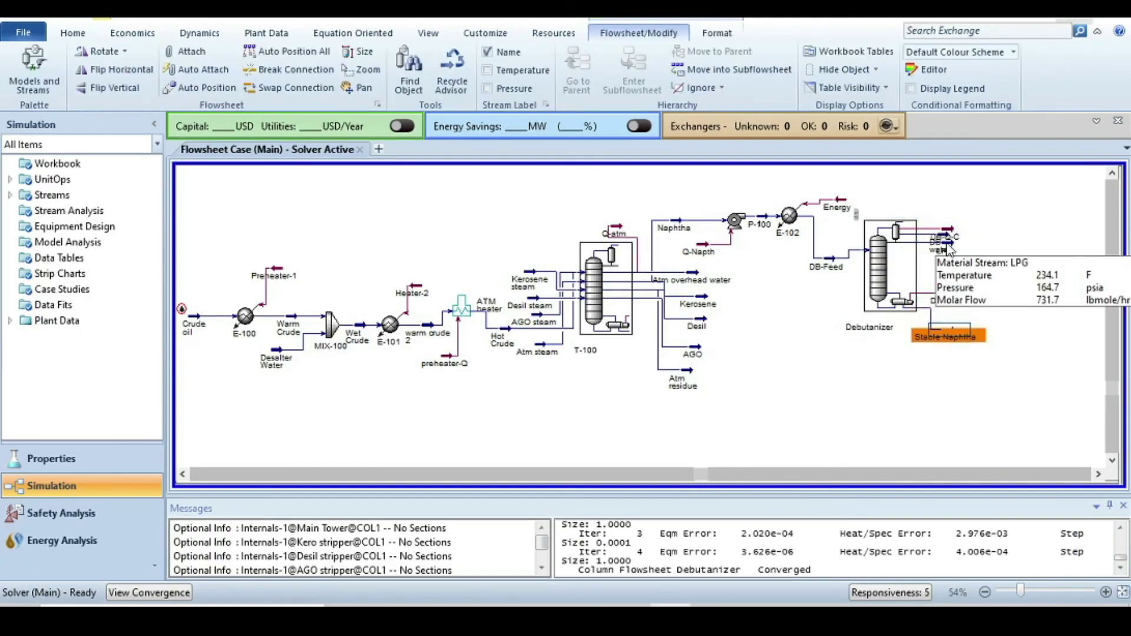
left_click_drag(950, 247, 932, 194)
Select the DB-Q-C energy stream to reposition it above the column
left_click(955, 234)
left_click(944, 241)
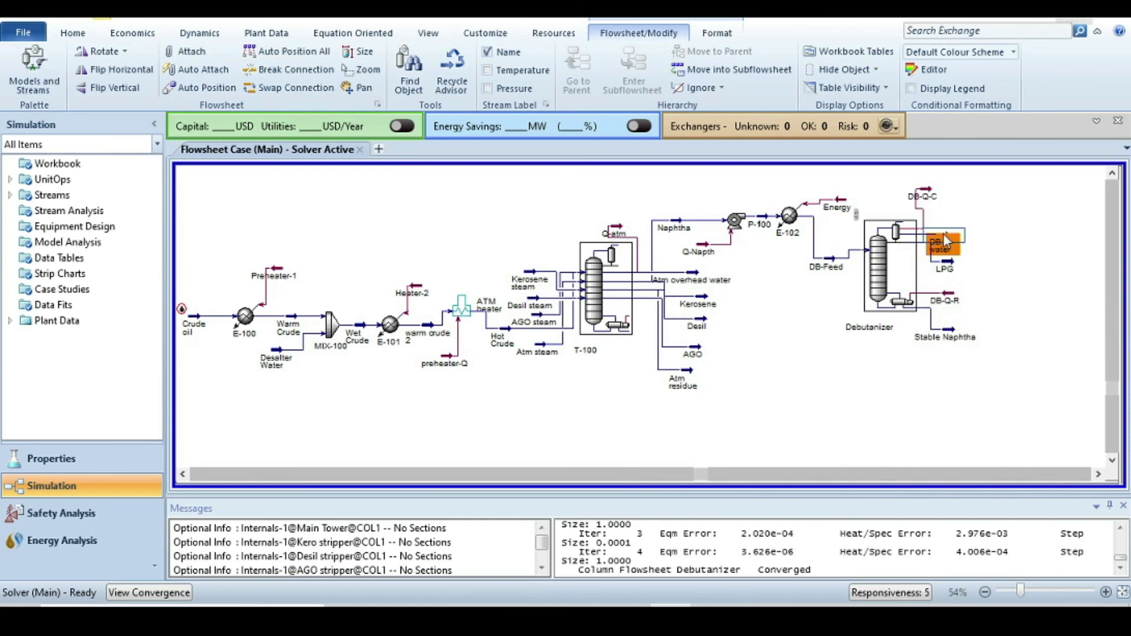
left_click(925, 199)
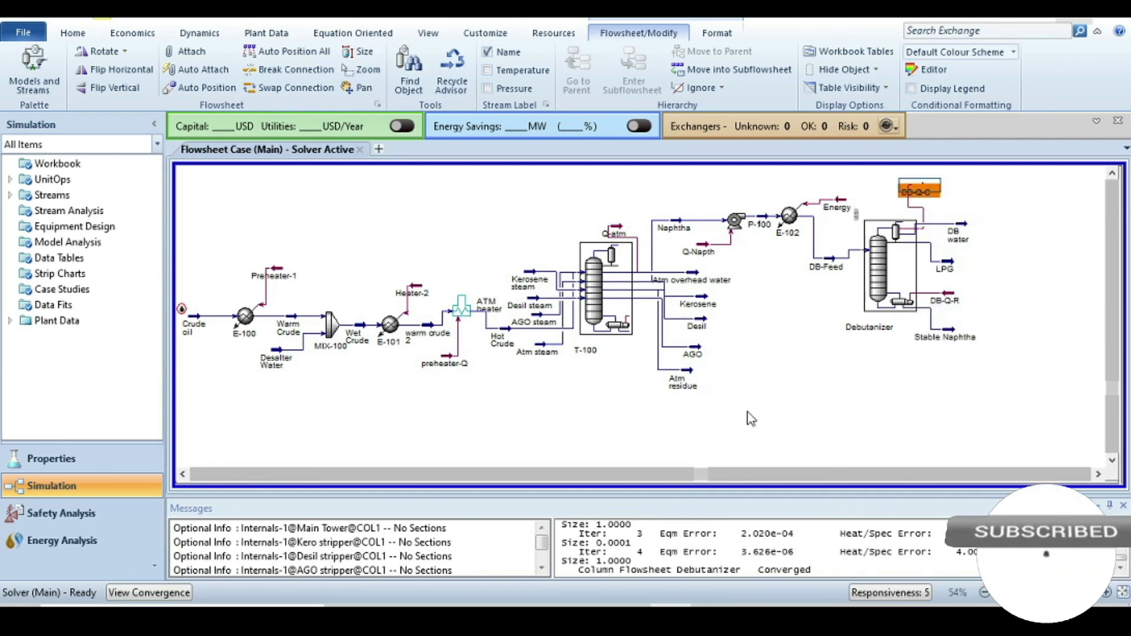
mouse_move(679, 386)
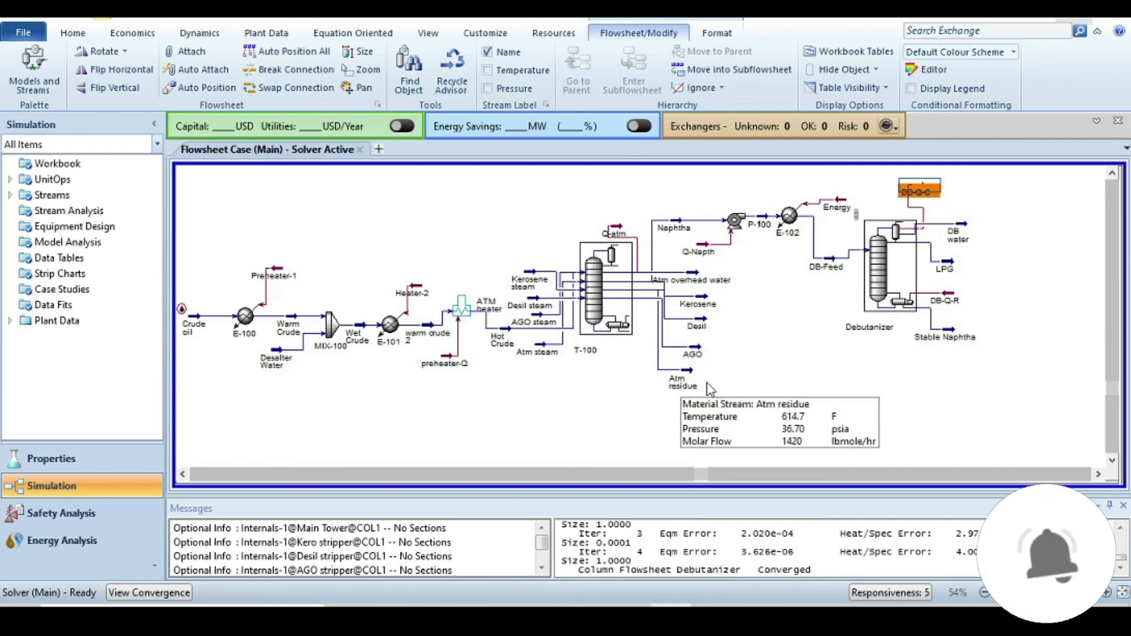